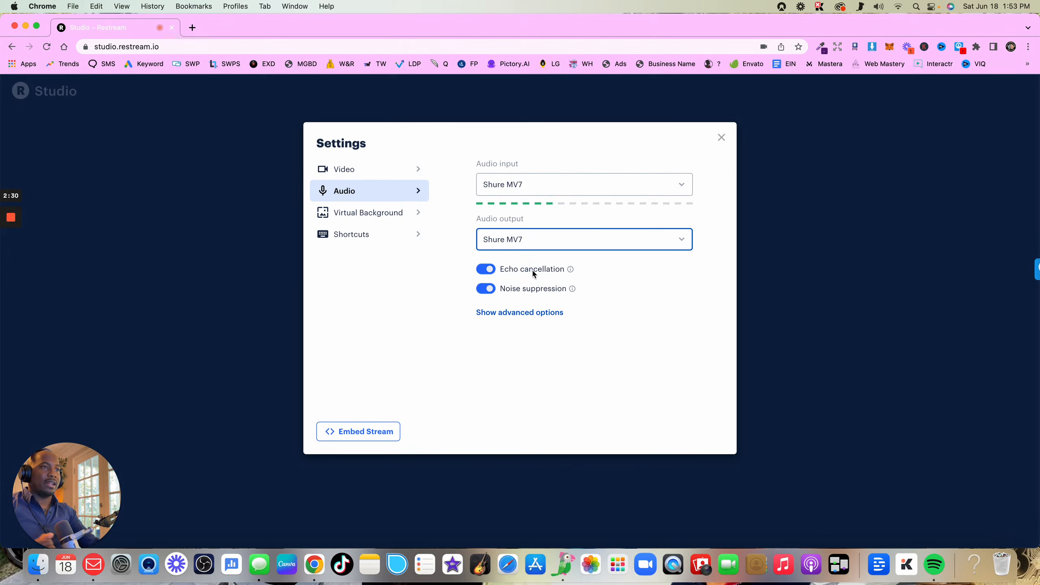
Try the poolside living-room virtual background, upload a custom photo to the backgrounds, and apply that photo
{"action": "left_click", "coordinate": [389, 214]}
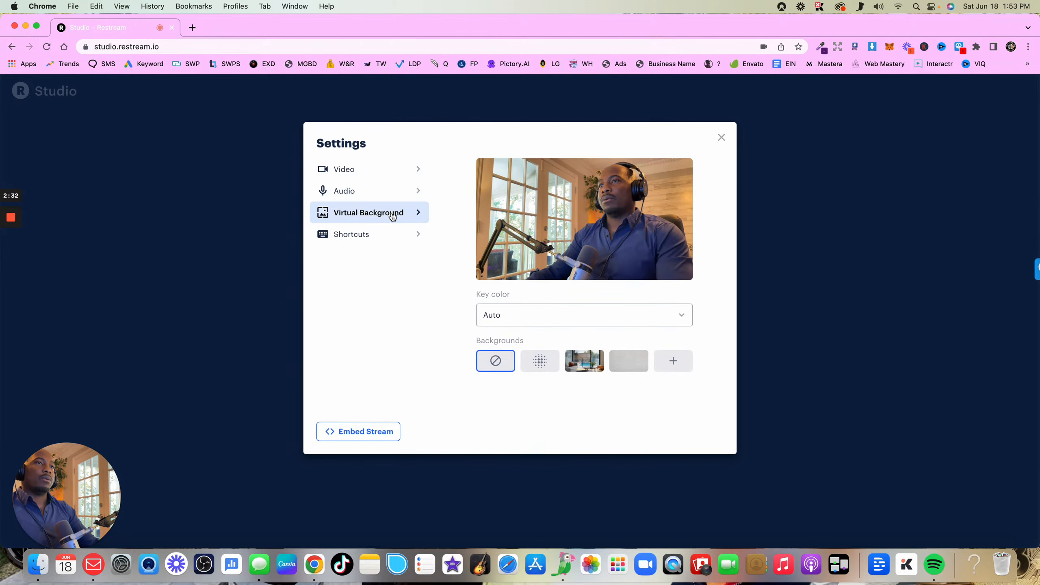
{"action": "left_click", "coordinate": [581, 363]}
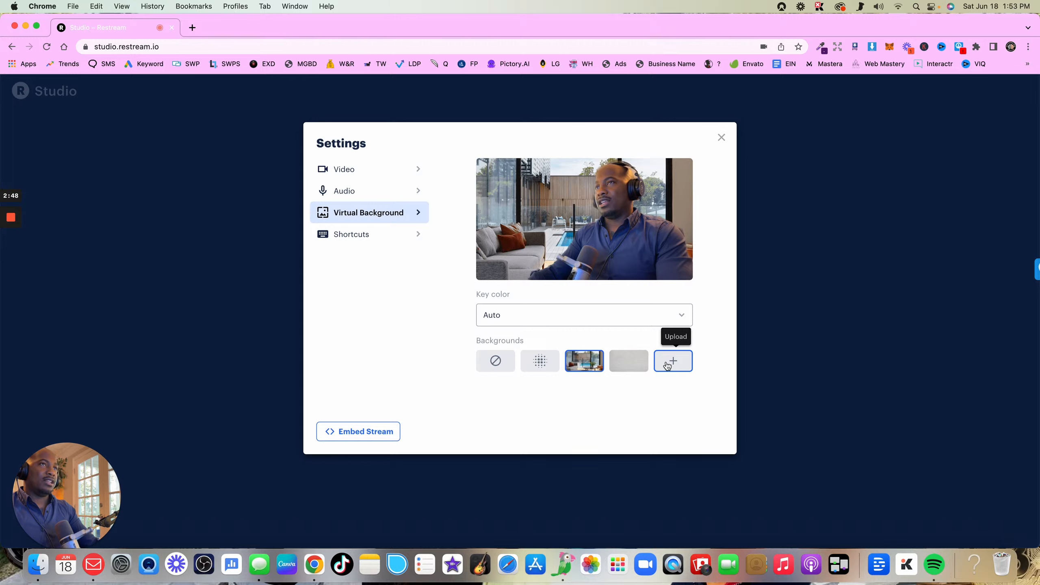
{"action": "left_click", "coordinate": [667, 365]}
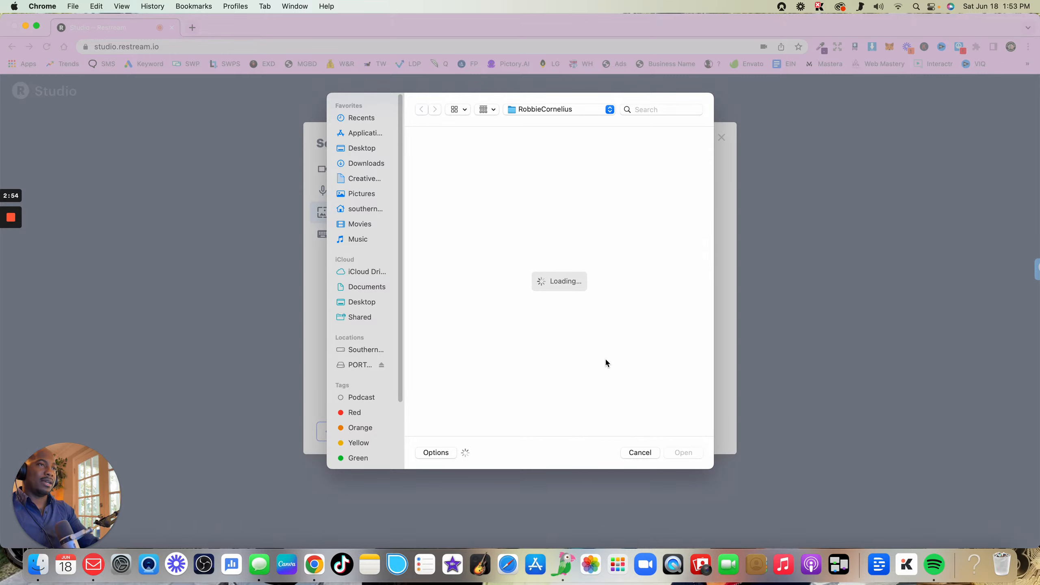
{"action": "double_click", "coordinate": [519, 227]}
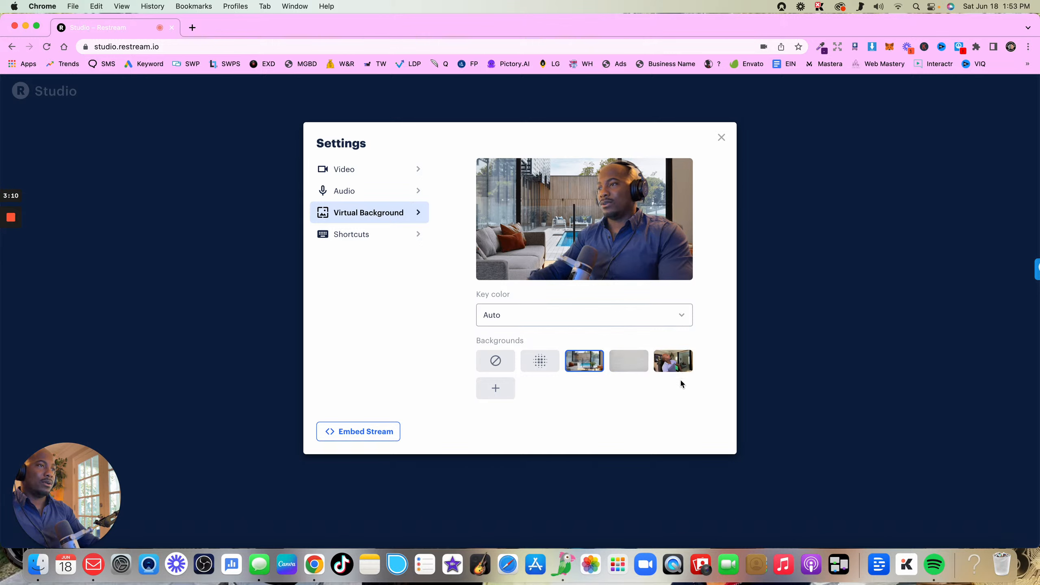
{"action": "left_click", "coordinate": [675, 360]}
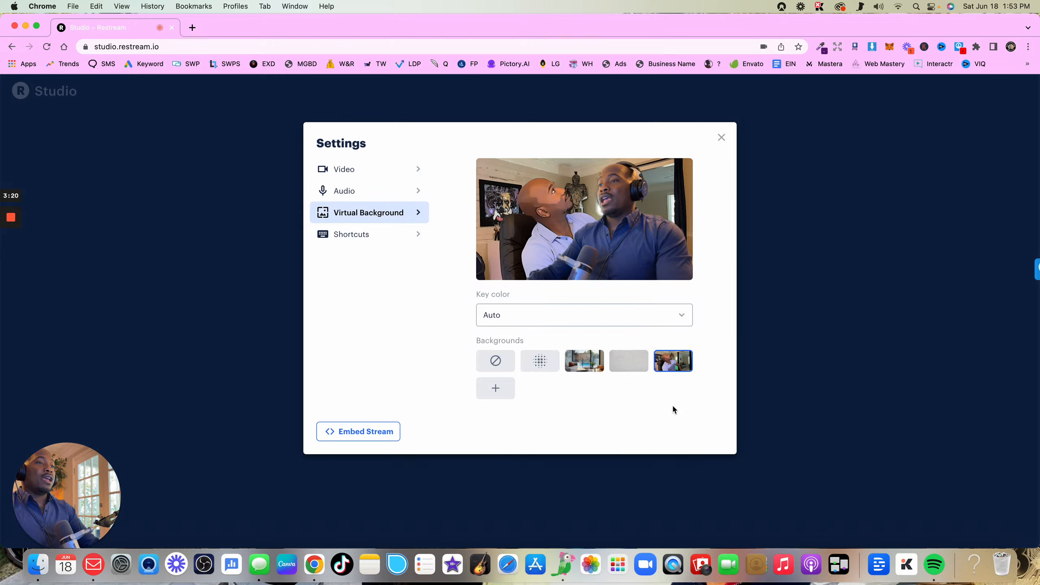
Compare the blurred background with no background and leave the camera background blurred
{"action": "left_click", "coordinate": [543, 364]}
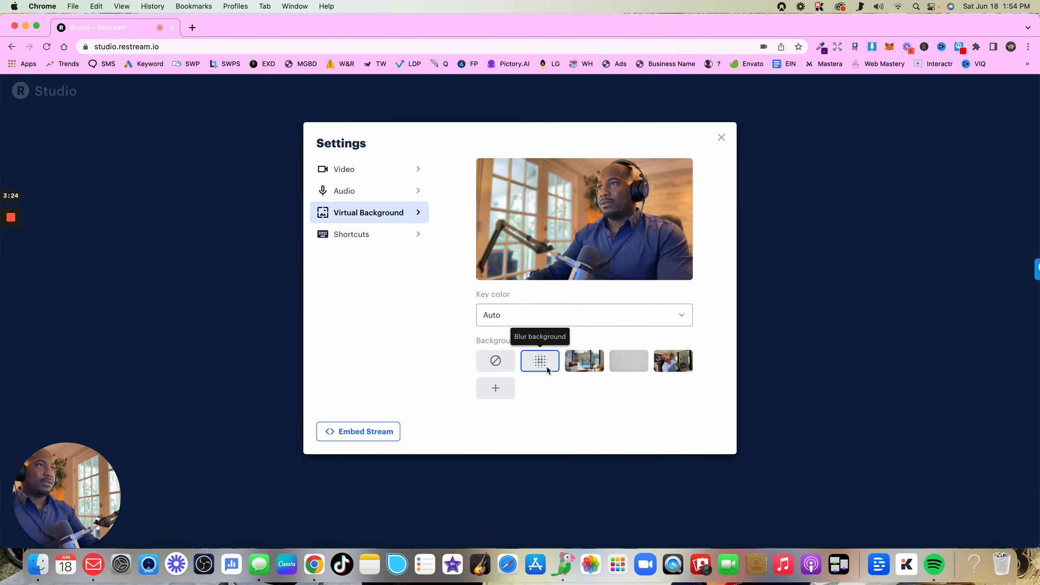
{"action": "left_click", "coordinate": [499, 364]}
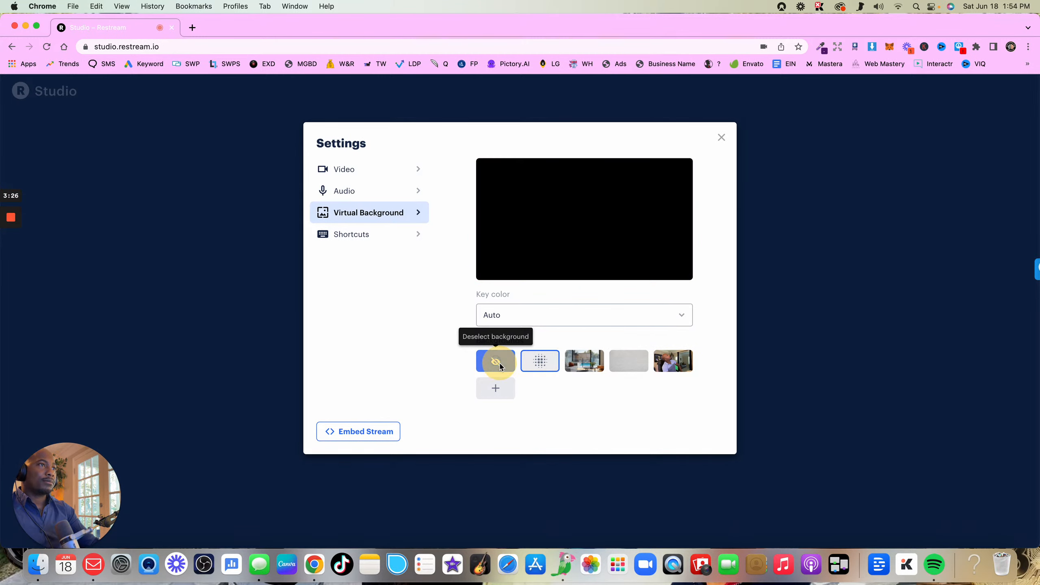
{"action": "left_click", "coordinate": [540, 363]}
{"action": "left_click", "coordinate": [489, 366]}
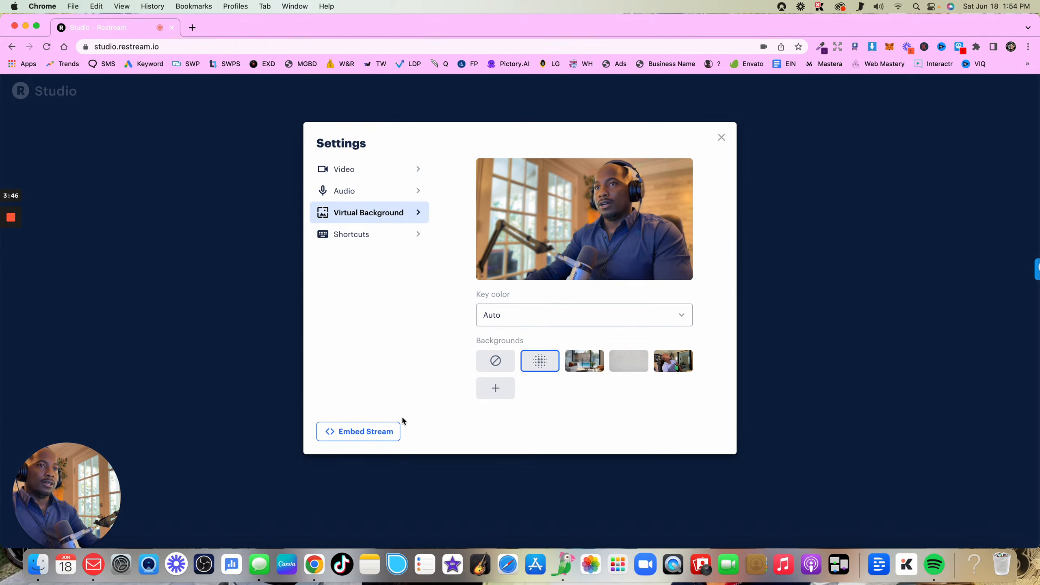
Examine the option for embedding the live stream on a website and close it
{"action": "left_click", "coordinate": [359, 431]}
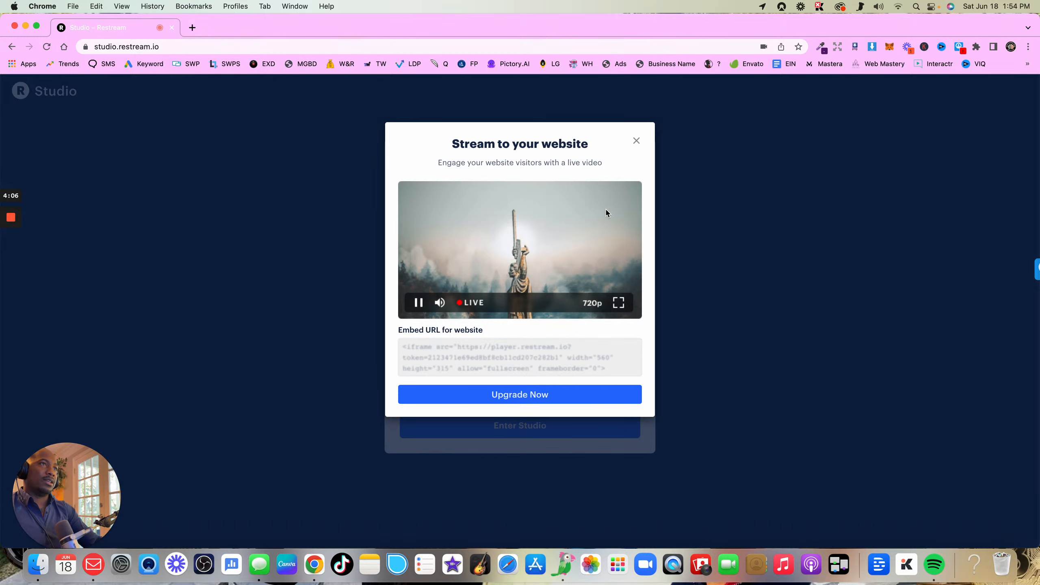
{"action": "left_click", "coordinate": [638, 141]}
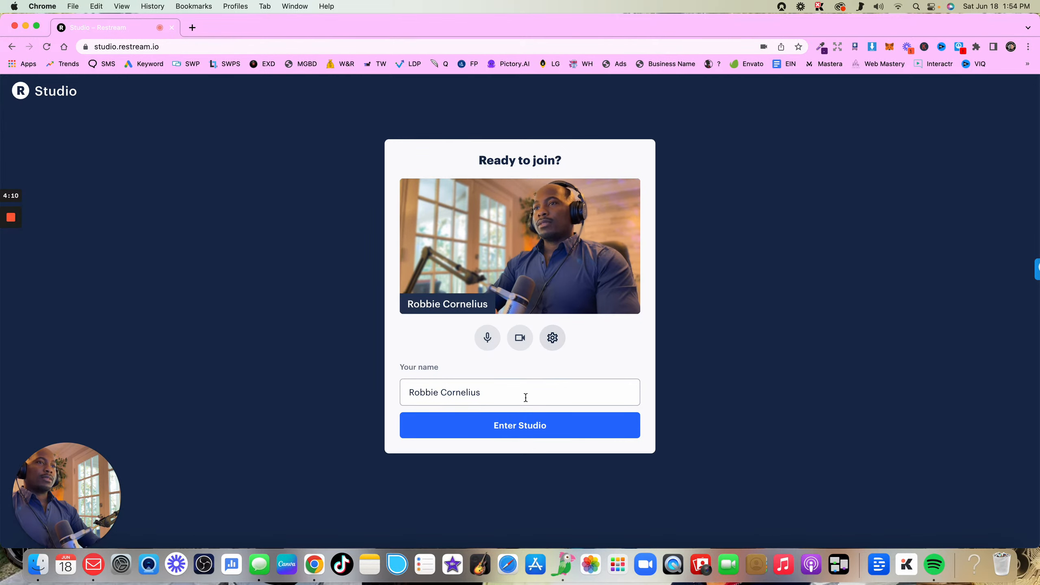
Enter the studio and view the guest invitation link and its channel-sharing option
{"action": "left_click", "coordinate": [518, 428]}
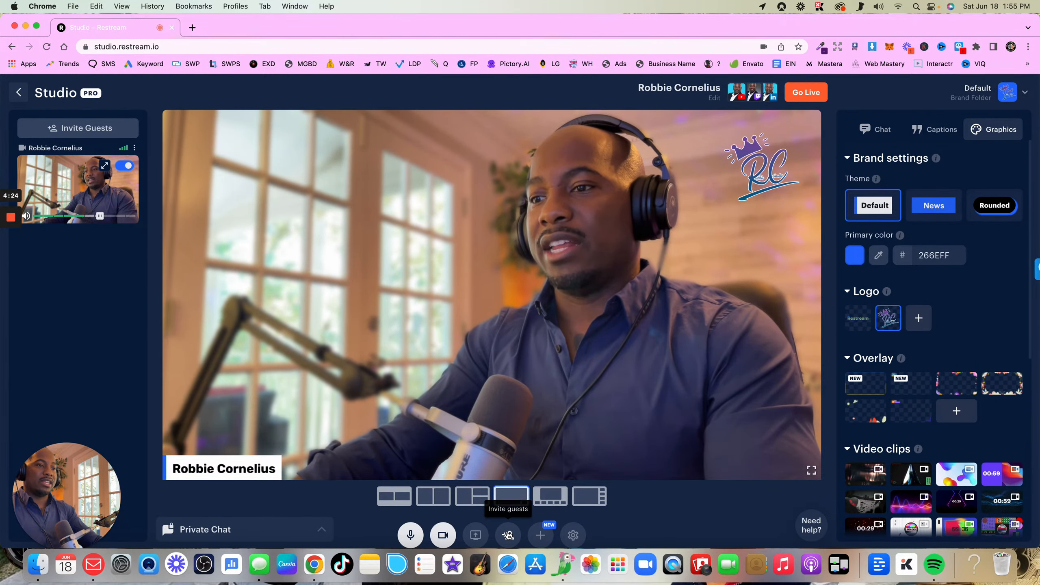
{"action": "left_click", "coordinate": [507, 534]}
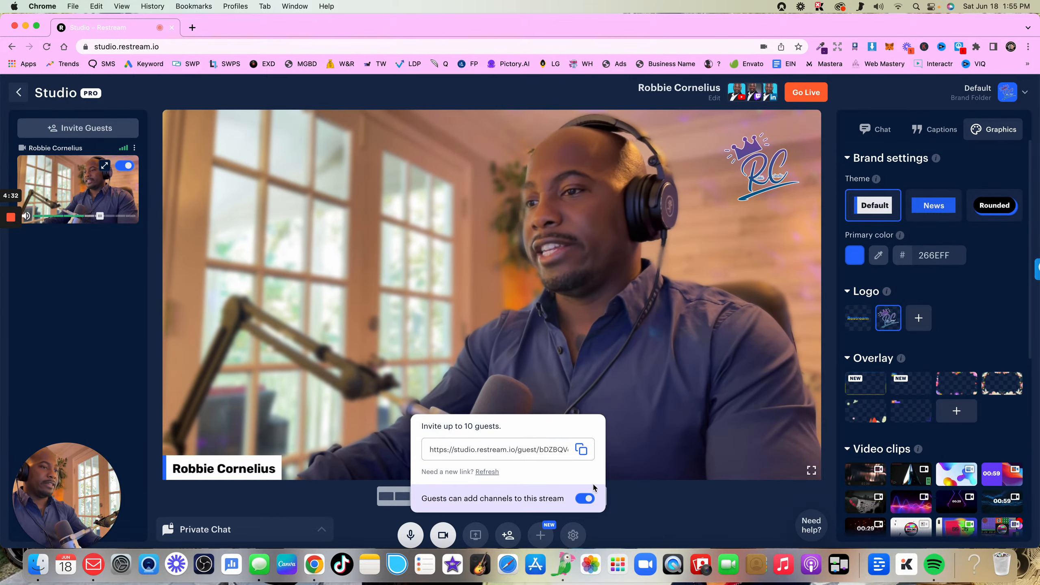
{"action": "left_click", "coordinate": [674, 486]}
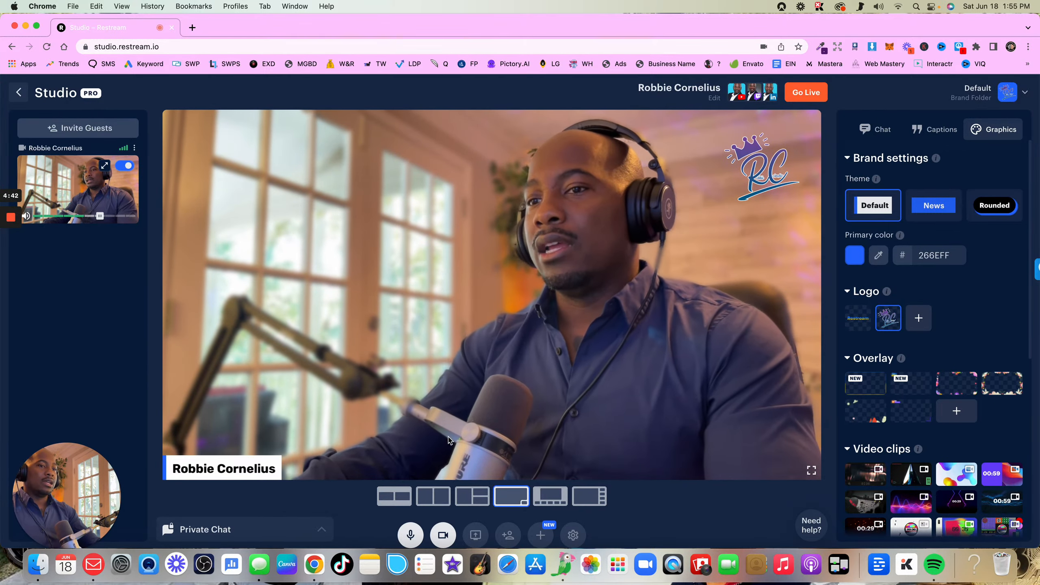
Try the two-column, Half Screen, corner-inset and Cinema layouts on the stage one after another
{"action": "left_click", "coordinate": [430, 504]}
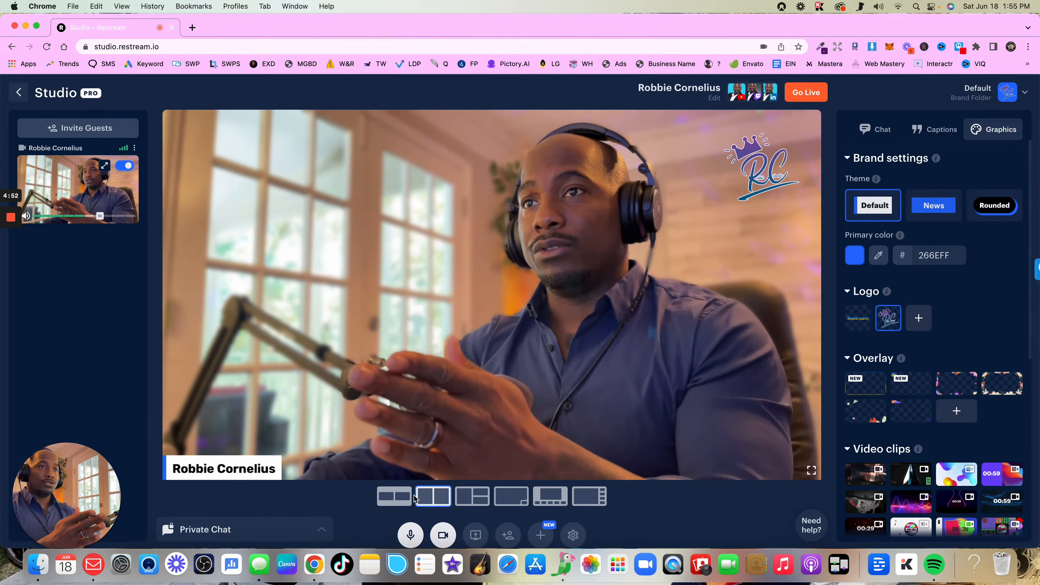
{"action": "left_click", "coordinate": [472, 502]}
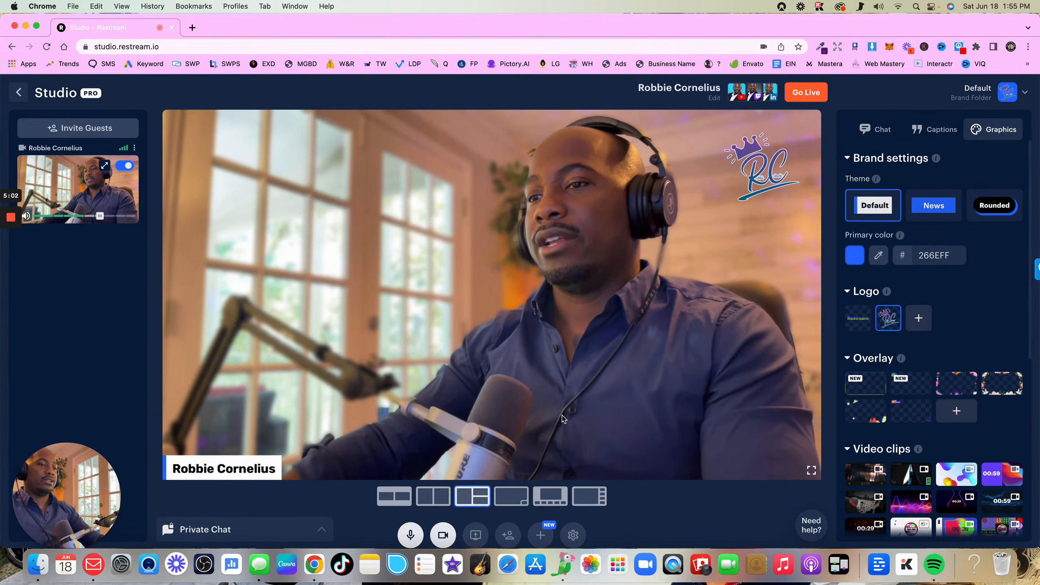
{"action": "left_click", "coordinate": [508, 498]}
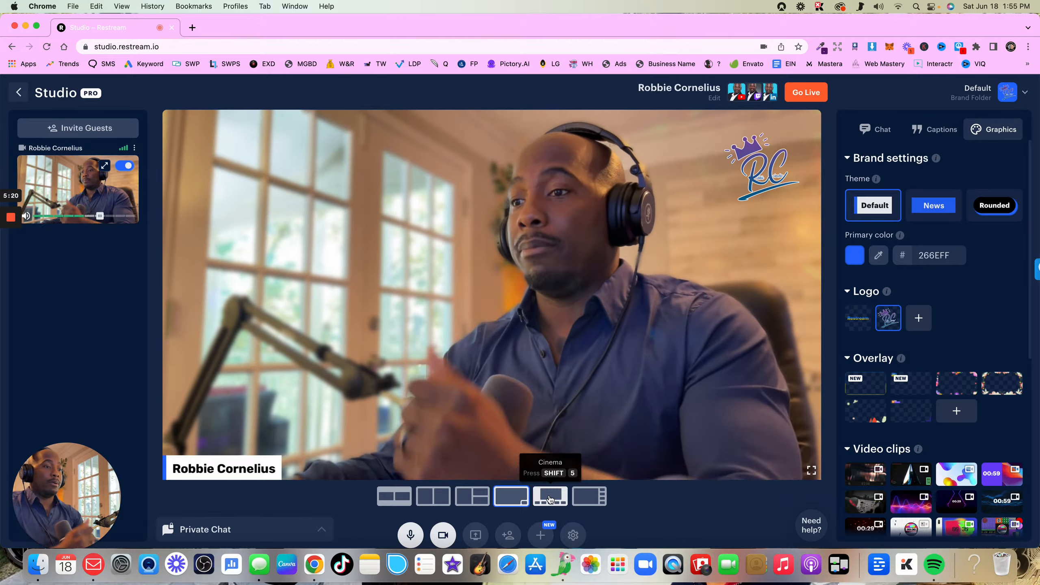
{"action": "left_click", "coordinate": [550, 499]}
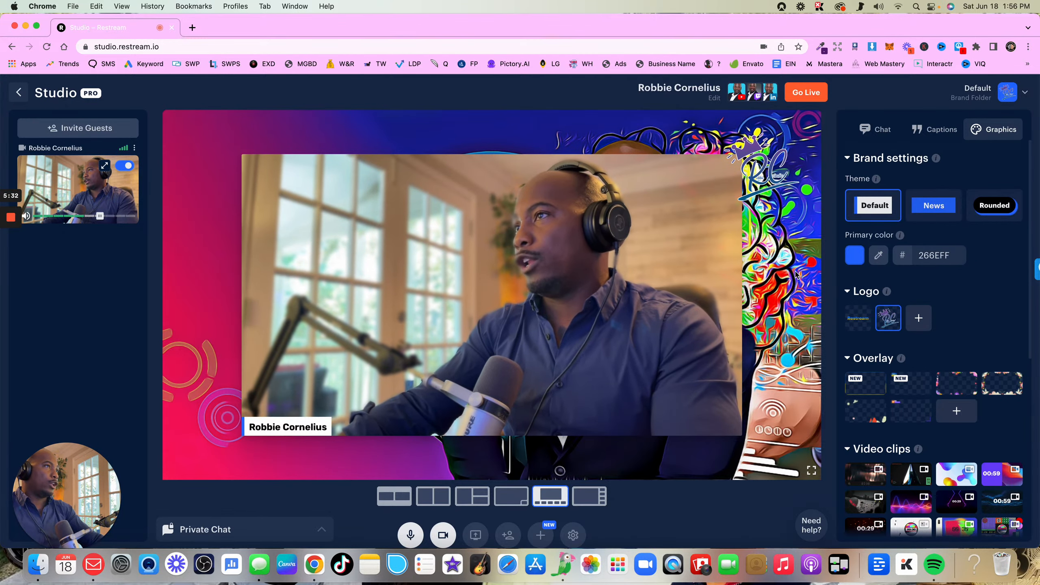
Hide and reshow the selected brand logo, and switch the stage to the first layout with two equal boxes
{"action": "scroll", "coordinate": [923, 324], "scroll_direction": "down", "scroll_amount": 1}
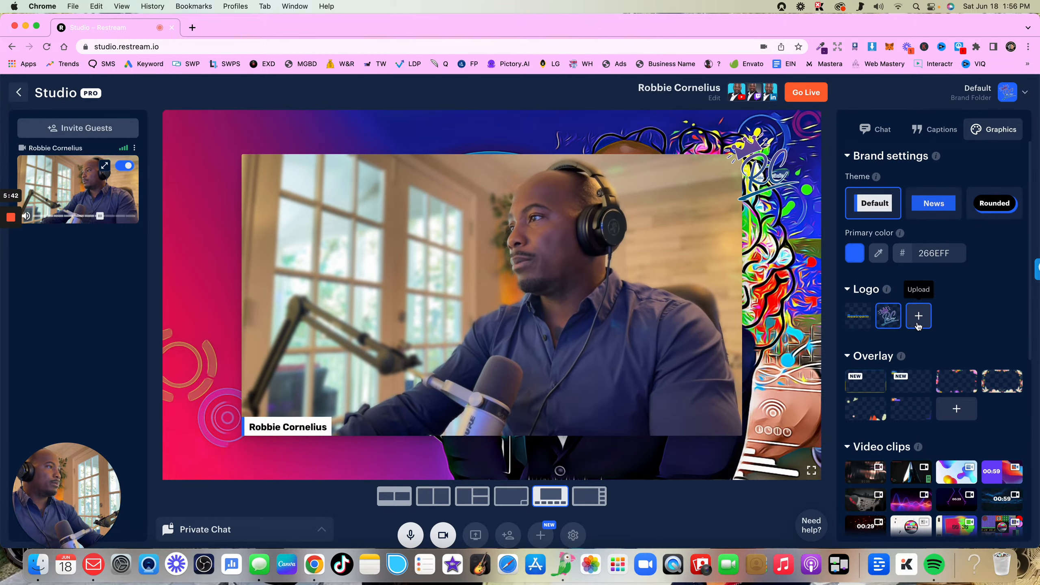
{"action": "left_click", "coordinate": [888, 321]}
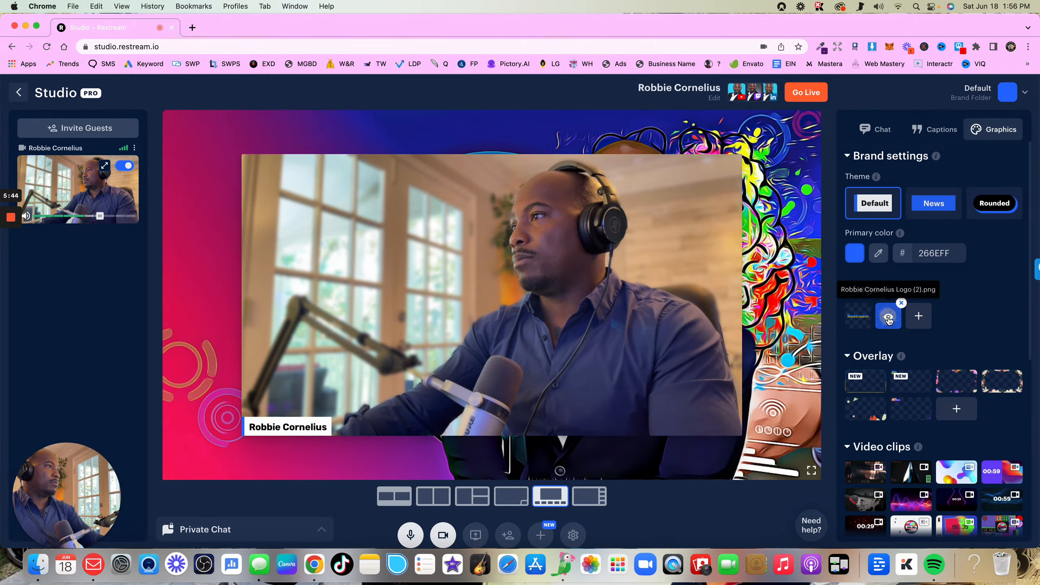
{"action": "left_click", "coordinate": [888, 320]}
{"action": "left_click", "coordinate": [394, 496]}
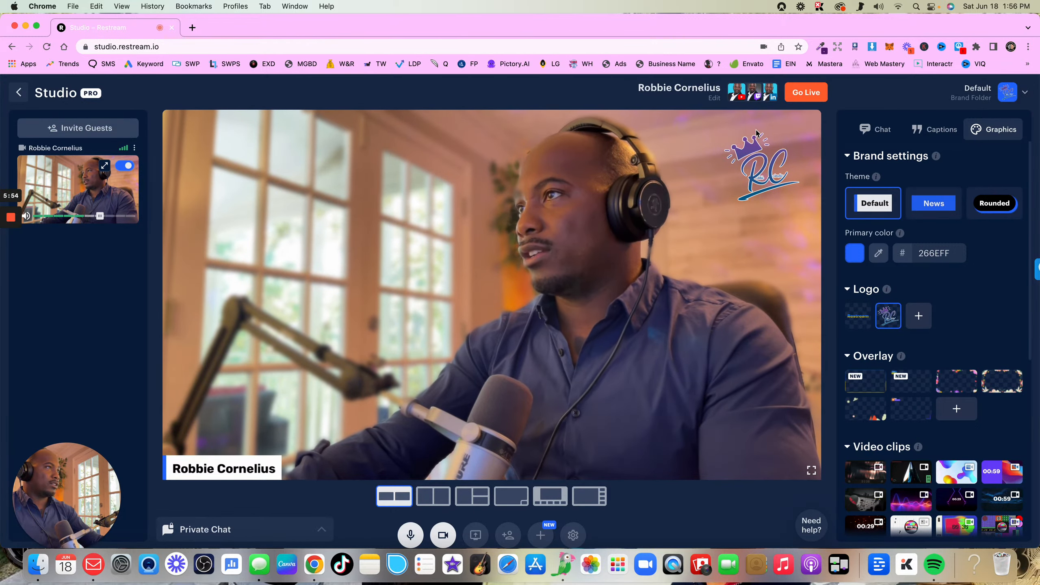
Try the hearts-and-flowers and floral dove overlays, and apply the purple and orange Restream LIVE overlay
{"action": "mouse_move", "coordinate": [908, 374]}
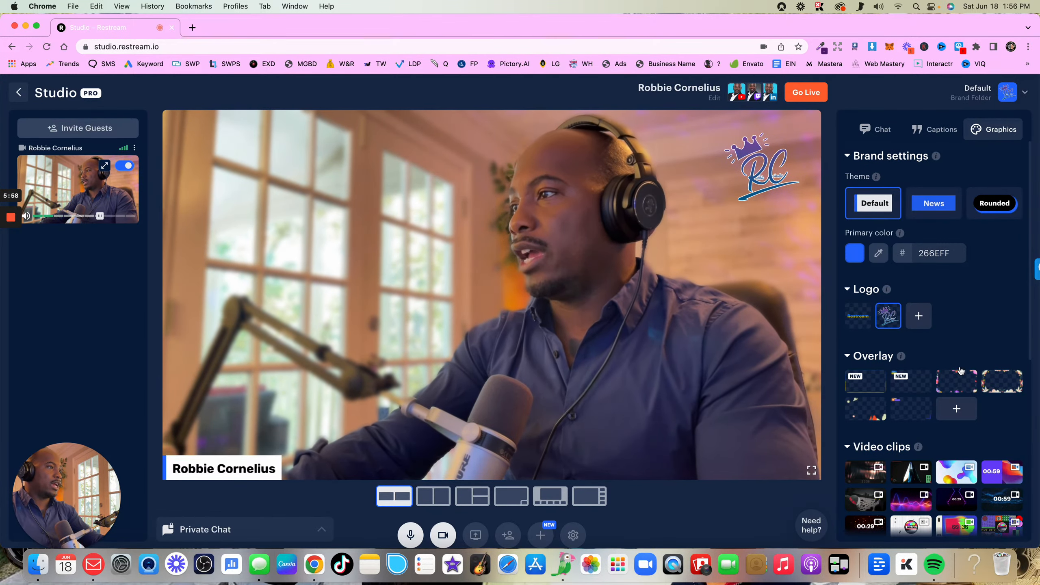
{"action": "mouse_move", "coordinate": [967, 389]}
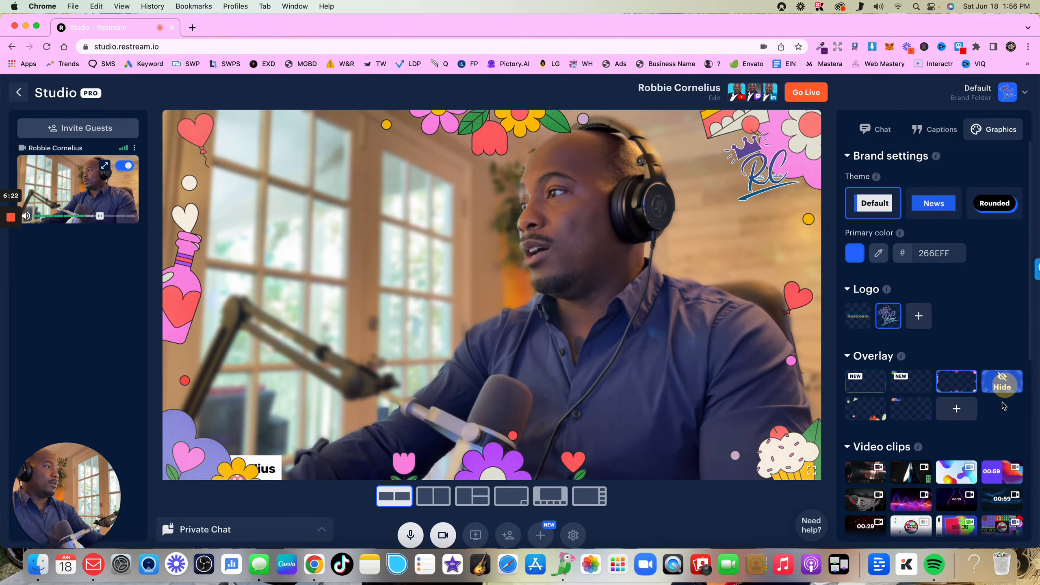
{"action": "left_click", "coordinate": [1002, 381]}
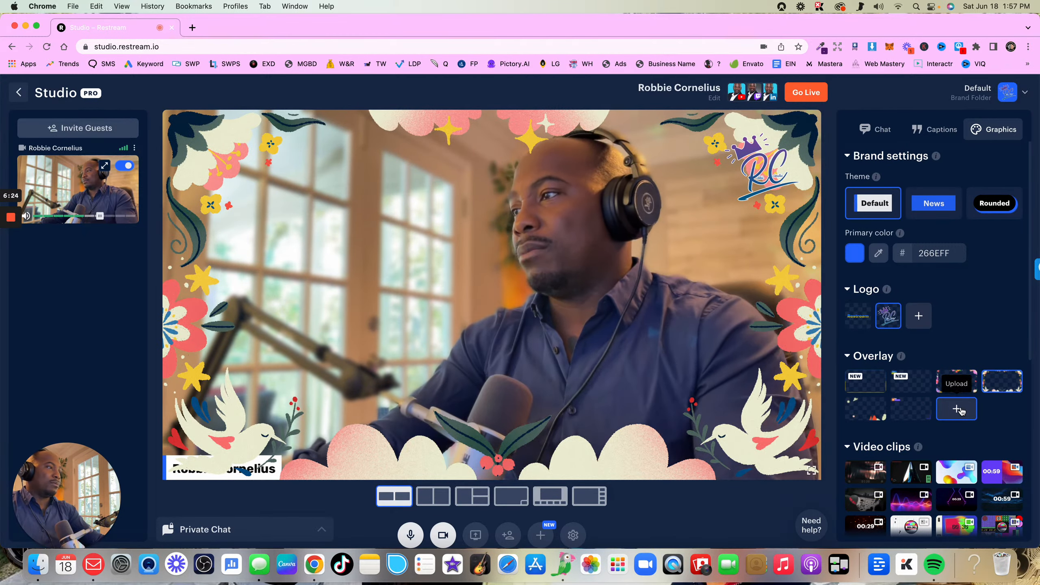
{"action": "left_click", "coordinate": [916, 416]}
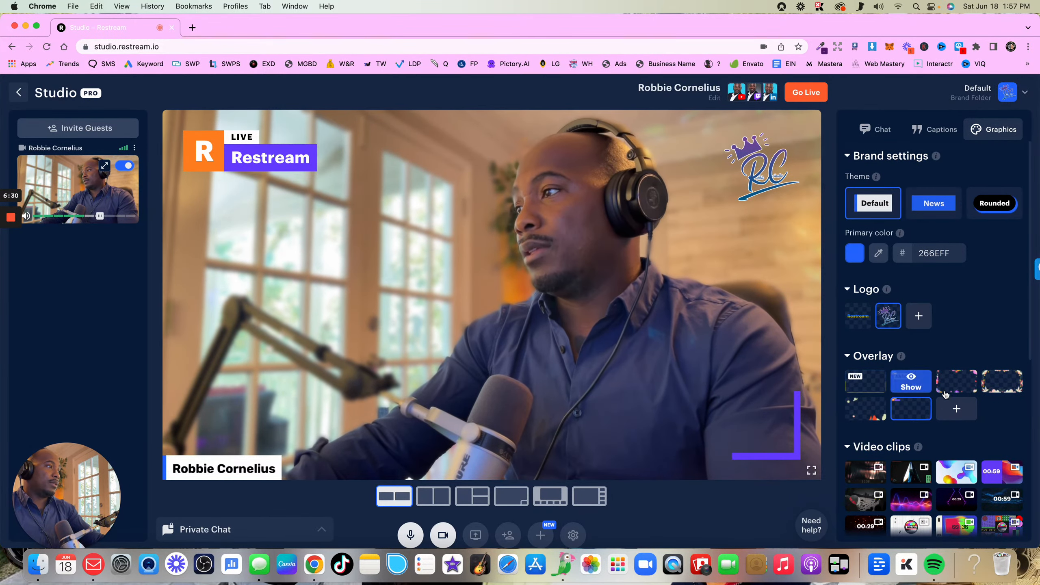
{"action": "left_click", "coordinate": [946, 409]}
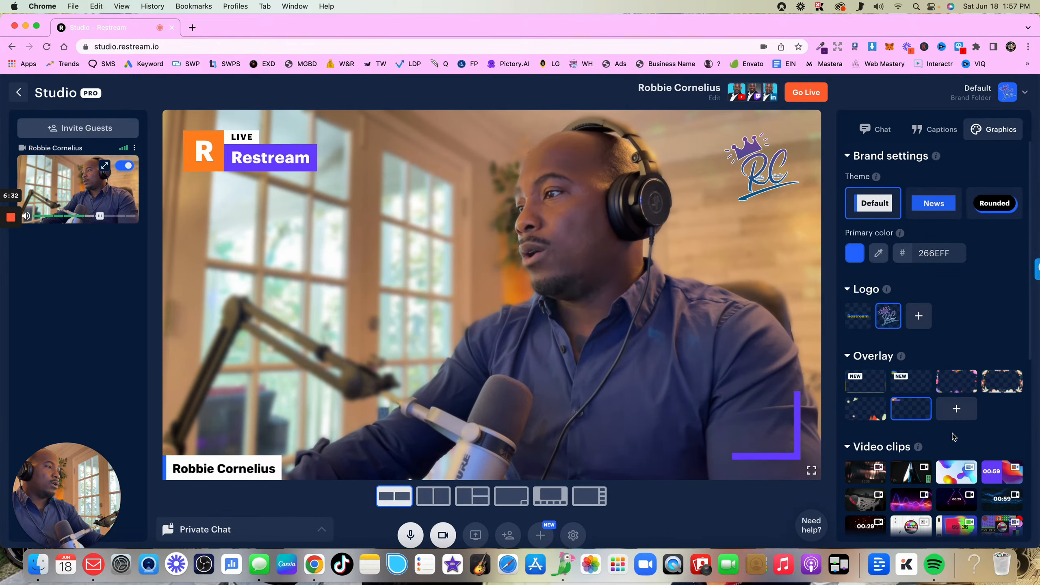
Play the first countdown video clip on the stage and hide it again
{"action": "scroll", "coordinate": [954, 438], "scroll_direction": "down", "scroll_amount": 3}
{"action": "mouse_move", "coordinate": [868, 396]}
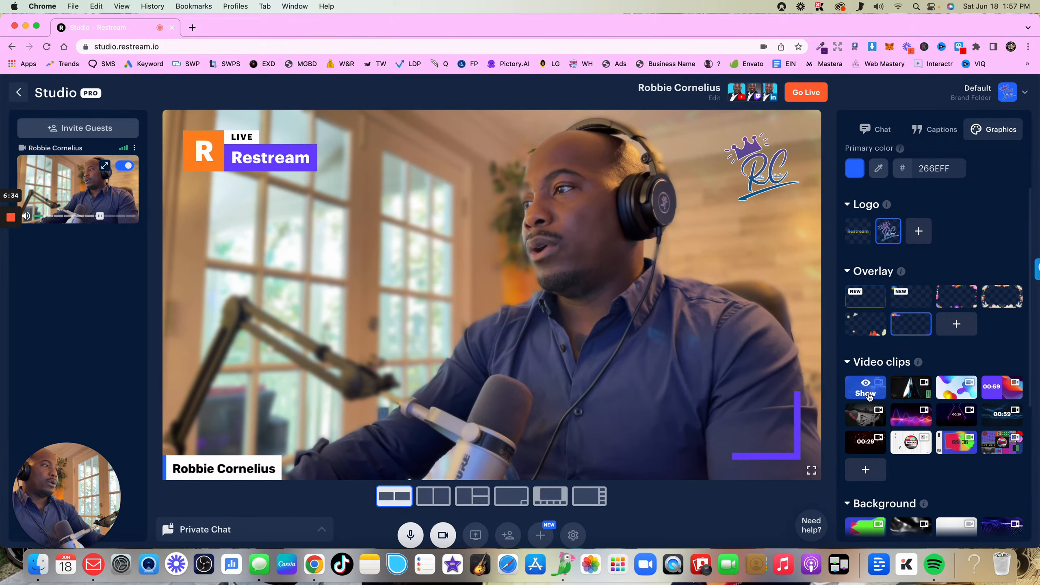
{"action": "left_click", "coordinate": [867, 393]}
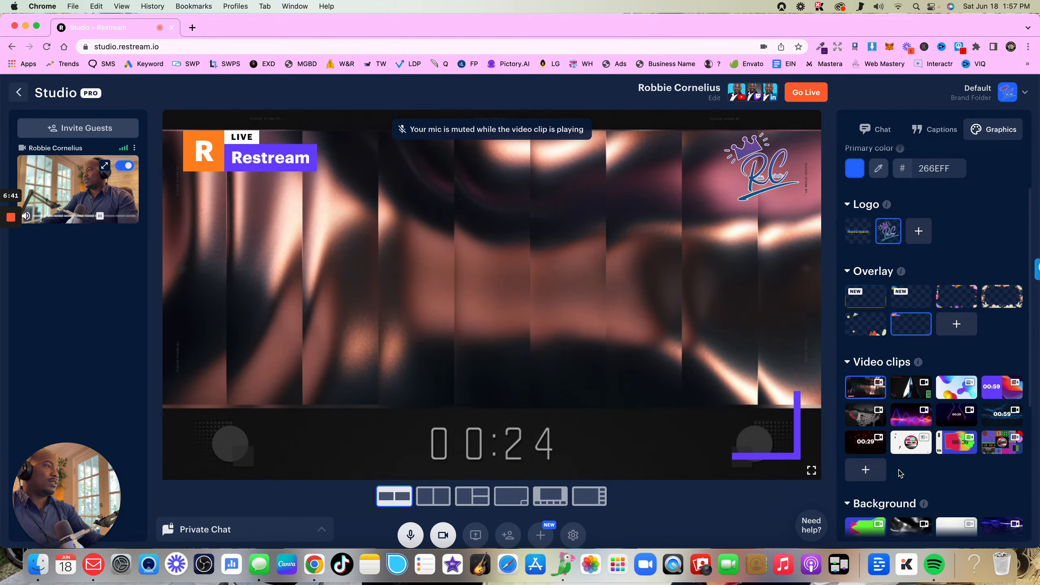
{"action": "left_click", "coordinate": [865, 393]}
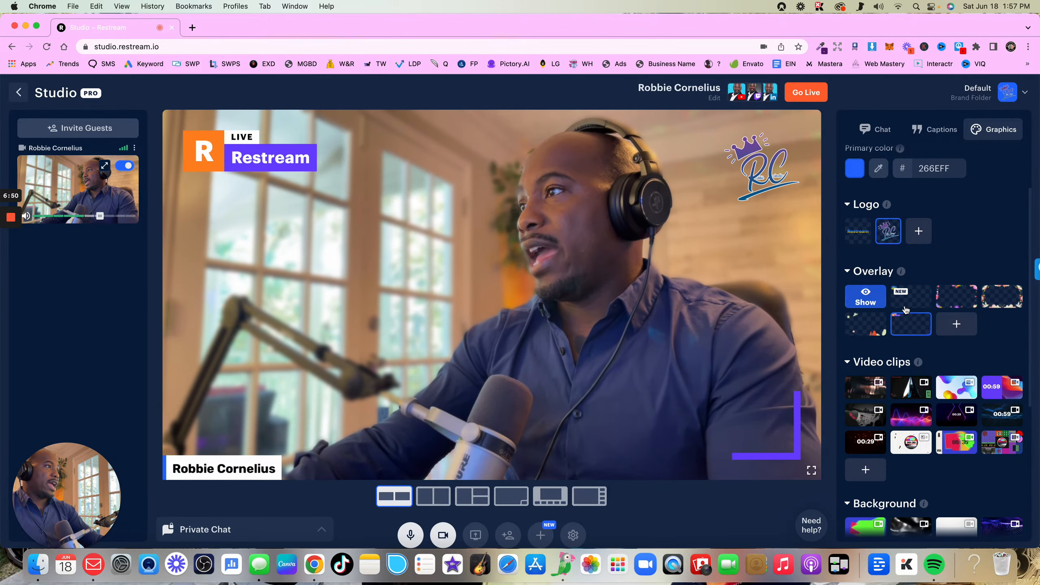
Upload the podcast intro MP4 as a new video clip, finding the file with a search for "intro"
{"action": "scroll", "coordinate": [875, 308], "scroll_direction": "up", "scroll_amount": 1}
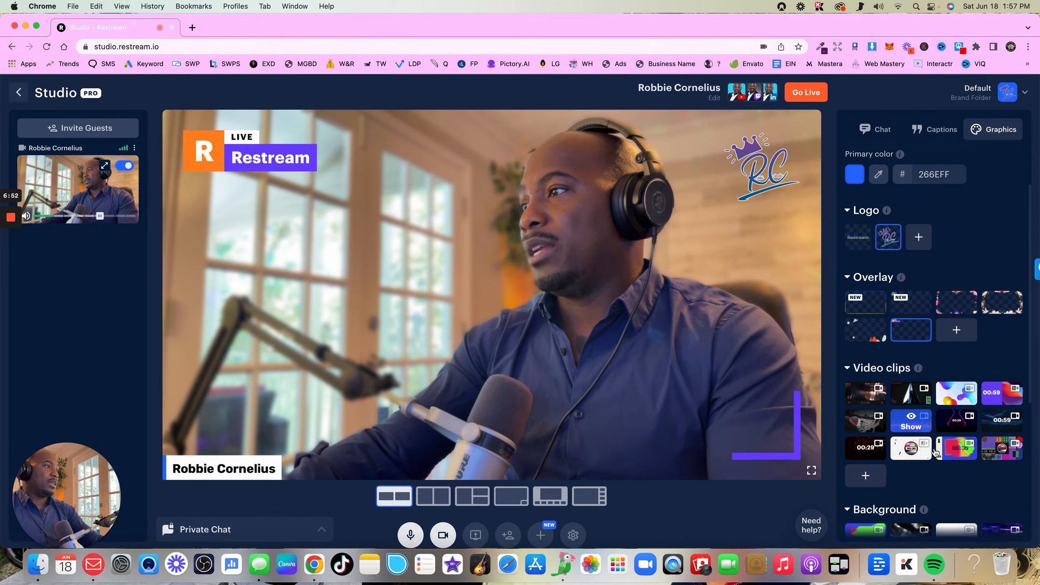
{"action": "scroll", "coordinate": [901, 422], "scroll_direction": "down", "scroll_amount": 2}
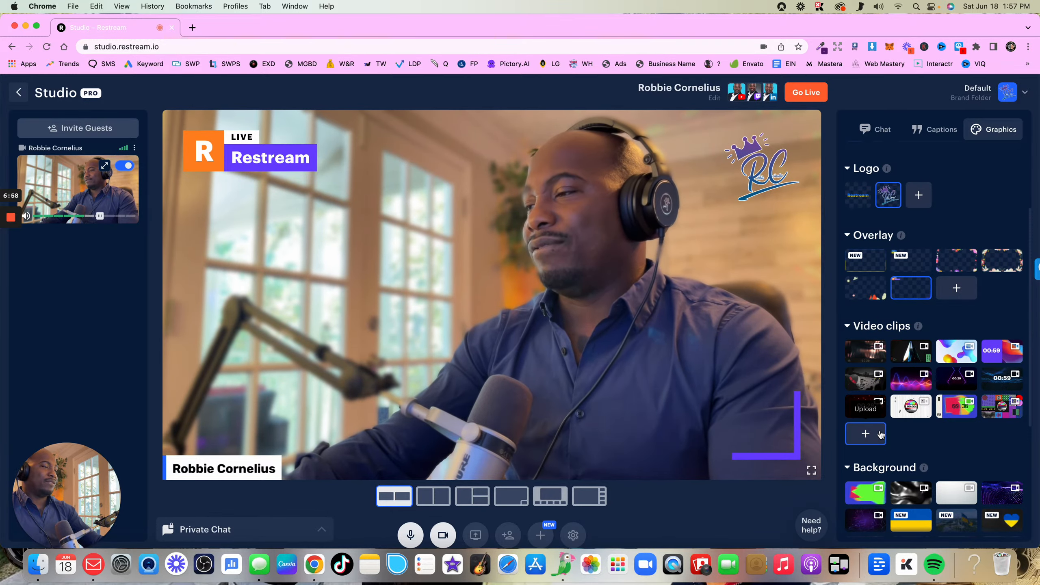
{"action": "left_click", "coordinate": [879, 437]}
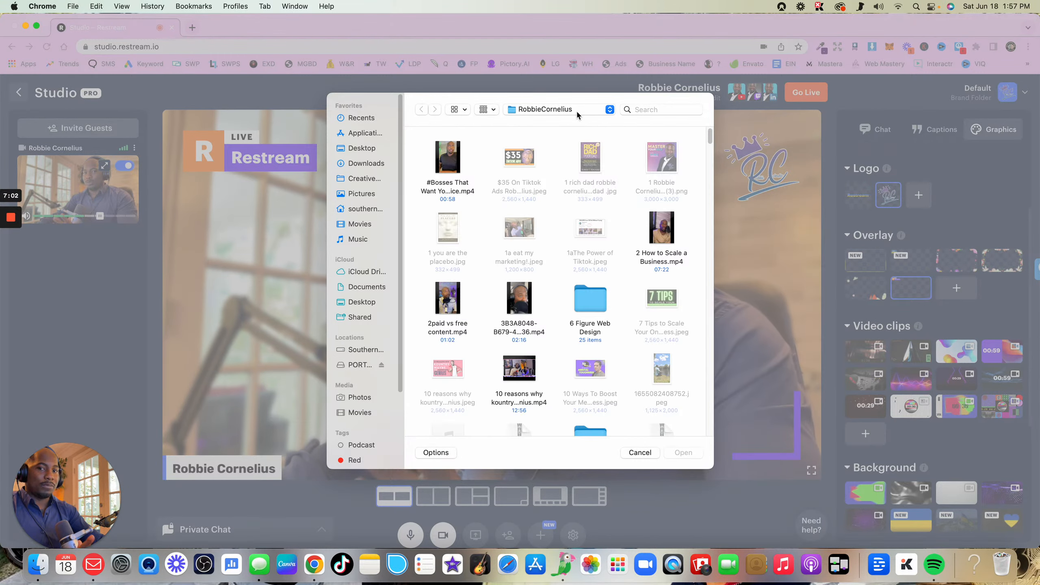
{"action": "scroll", "coordinate": [632, 333], "scroll_direction": "down", "scroll_amount": 2}
{"action": "scroll", "coordinate": [632, 333], "scroll_direction": "down", "scroll_amount": 10}
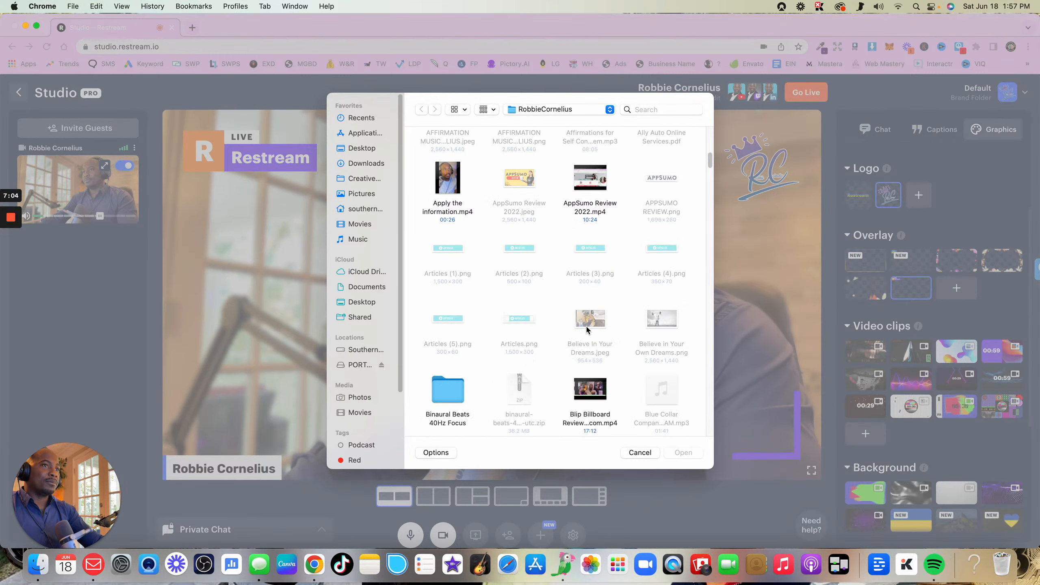
{"action": "scroll", "coordinate": [585, 336], "scroll_direction": "down", "scroll_amount": 10}
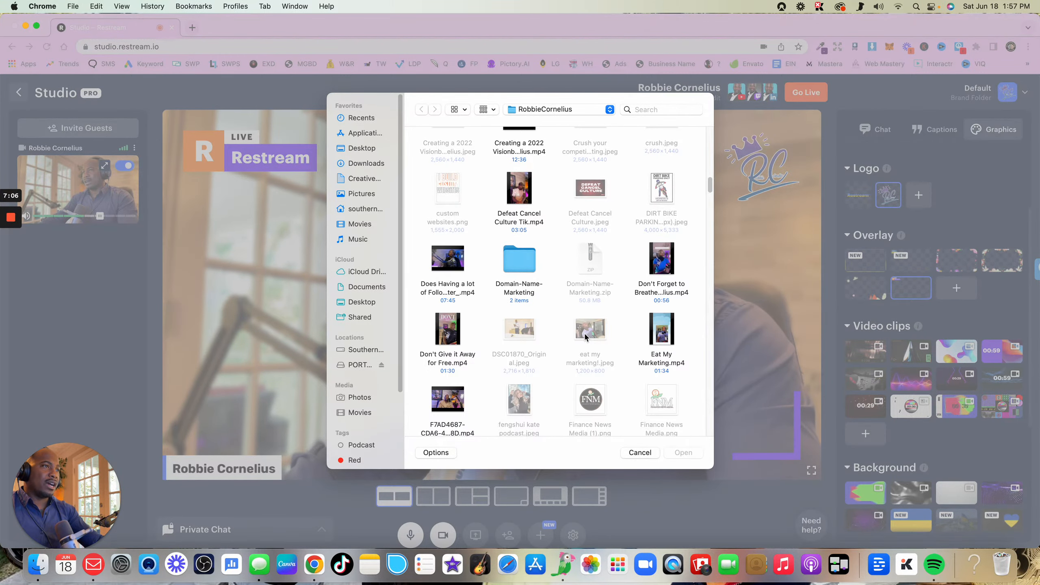
{"action": "scroll", "coordinate": [585, 337], "scroll_direction": "down", "scroll_amount": 10}
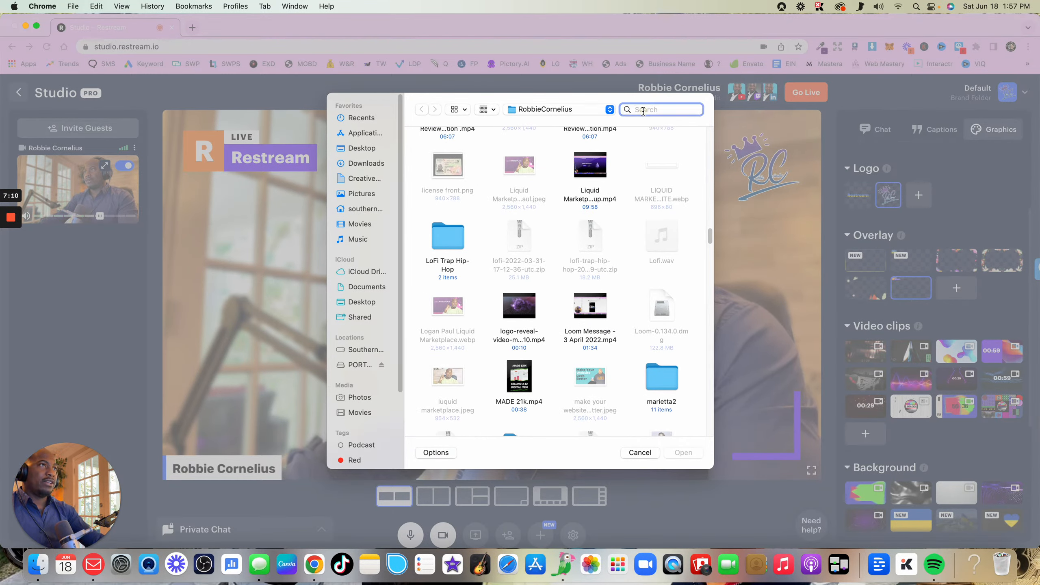
{"action": "type", "text": "intro"}
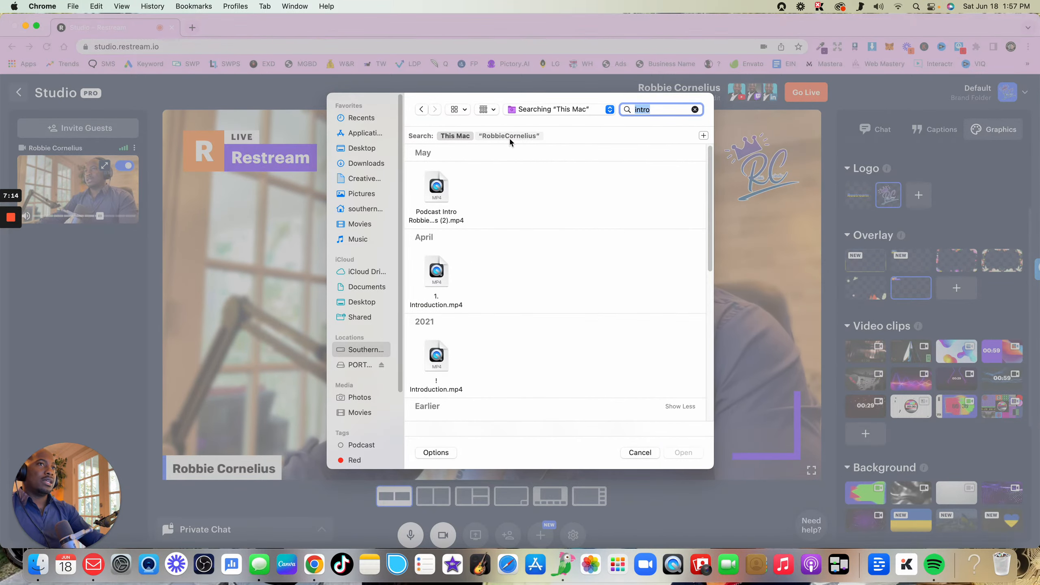
{"action": "left_click", "coordinate": [437, 196]}
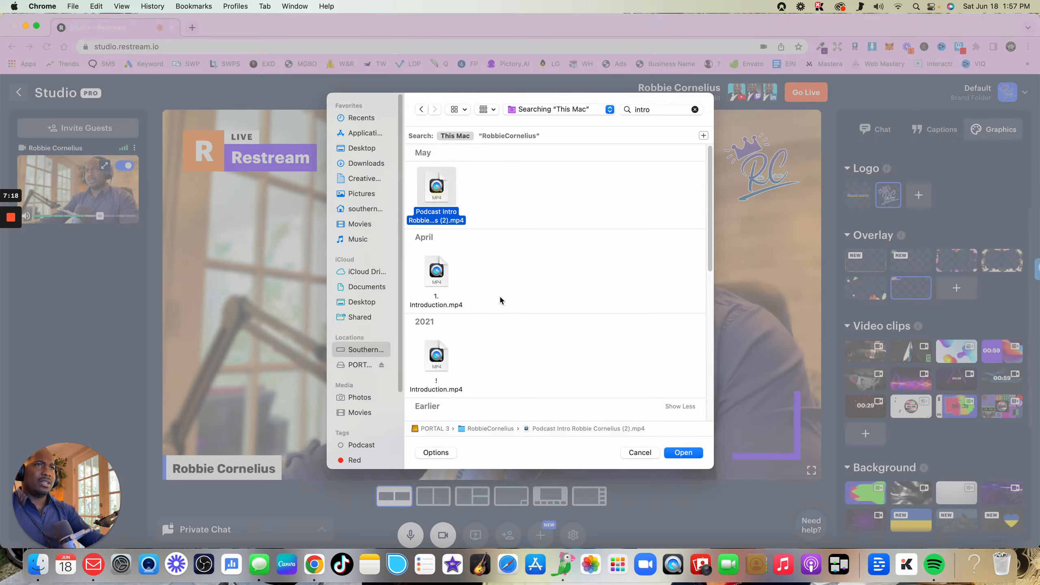
{"action": "left_click", "coordinate": [689, 456]}
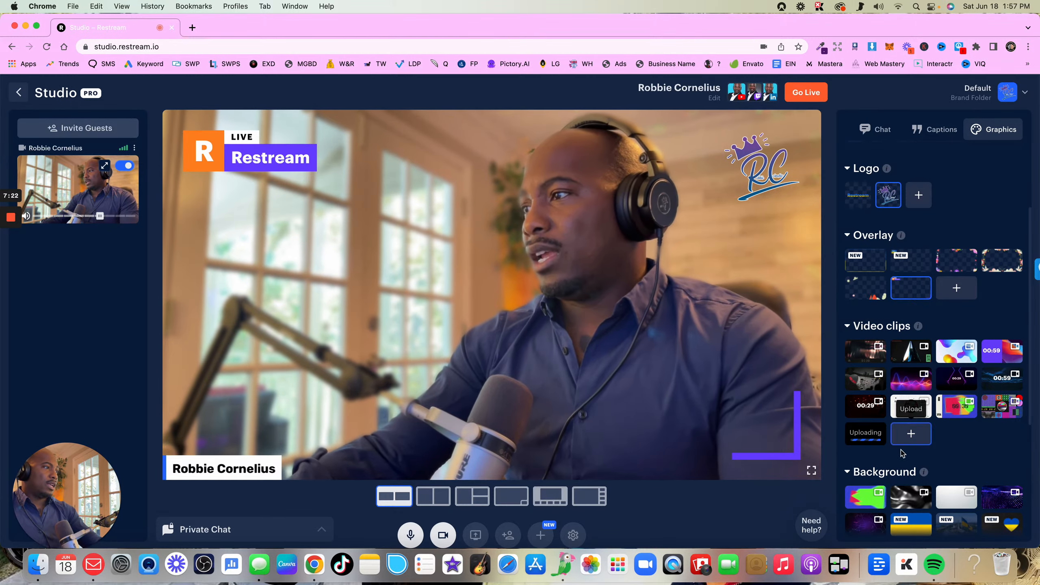
Try the pastel gradient background with wireframe shapes while the camera is temporarily off the stage
{"action": "scroll", "coordinate": [881, 430], "scroll_direction": "down", "scroll_amount": 1}
{"action": "scroll", "coordinate": [881, 430], "scroll_direction": "down", "scroll_amount": 5}
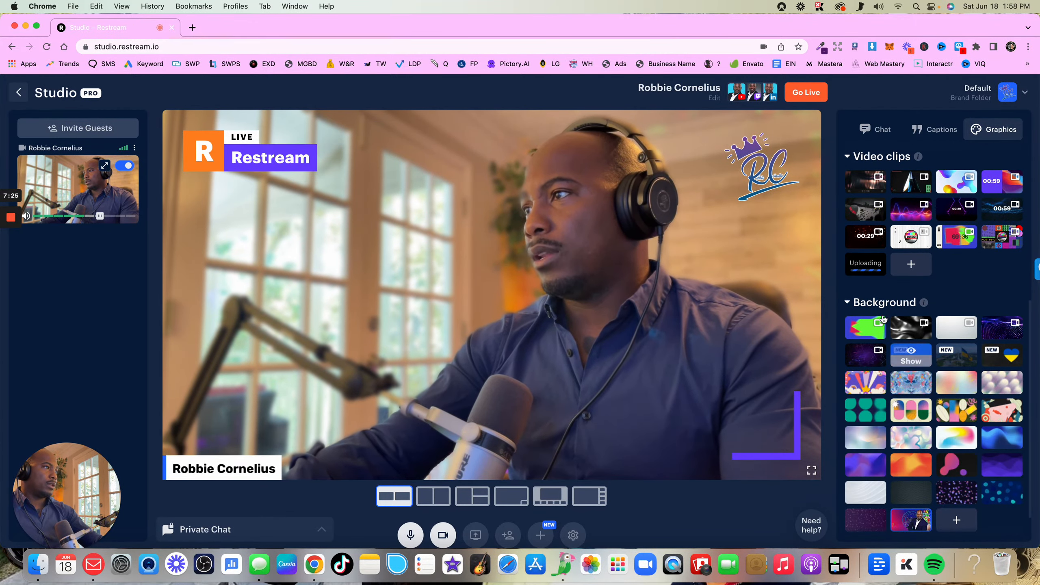
{"action": "left_click", "coordinate": [904, 334]}
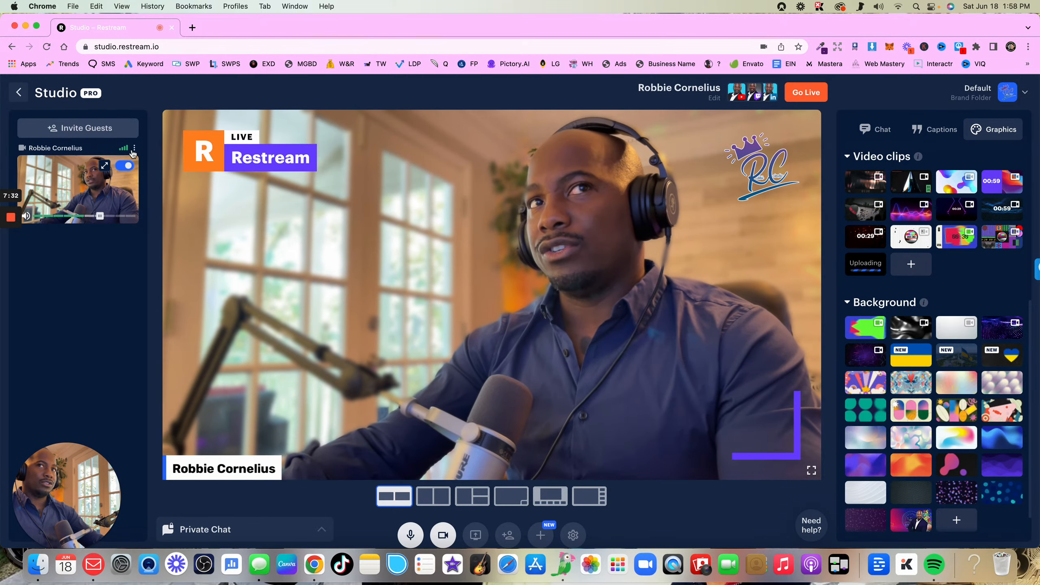
{"action": "left_click", "coordinate": [125, 166]}
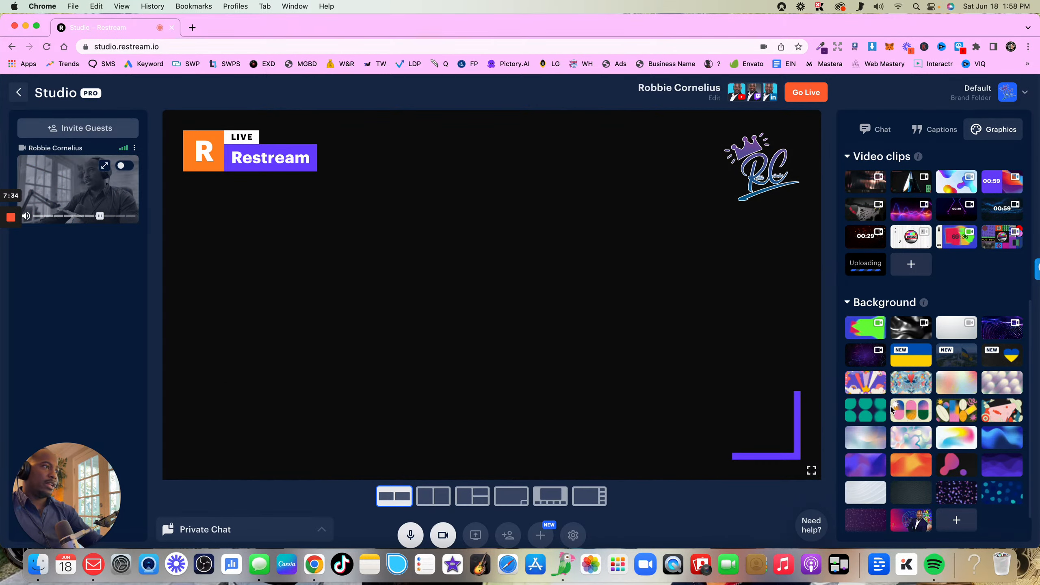
{"action": "left_click", "coordinate": [903, 386]}
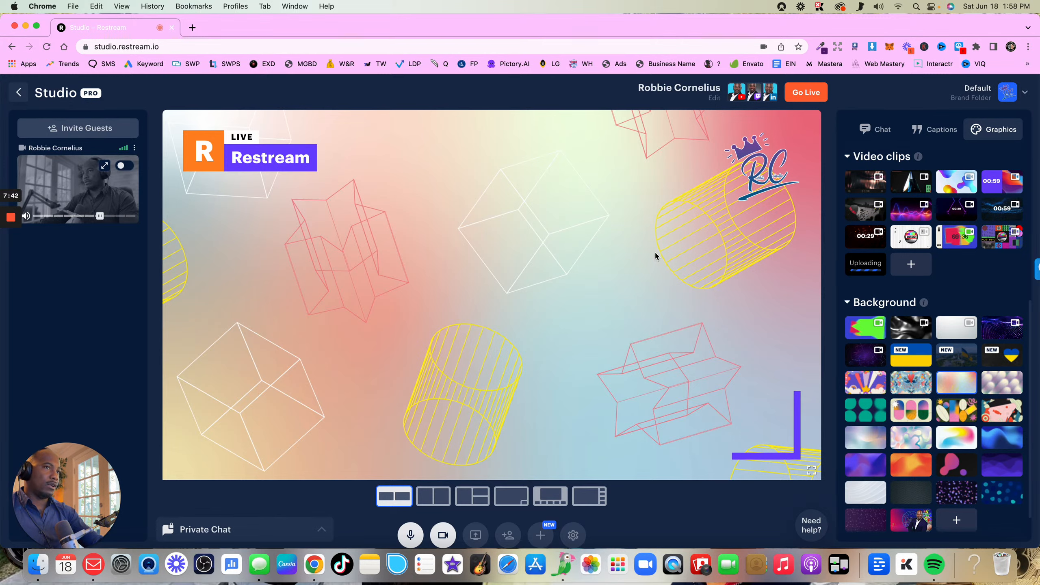
{"action": "mouse_move", "coordinate": [963, 355]}
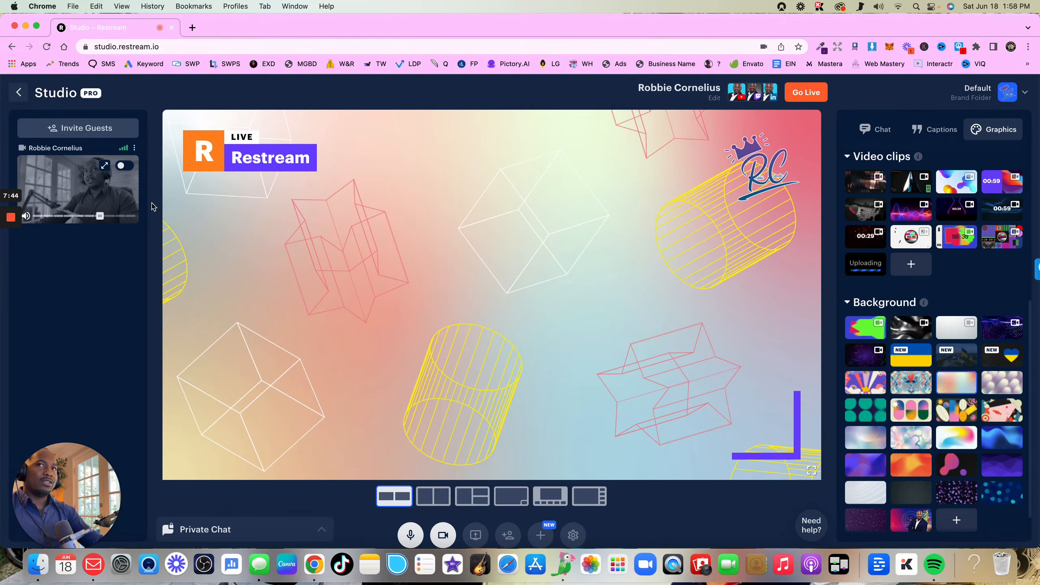
{"action": "left_click", "coordinate": [127, 167]}
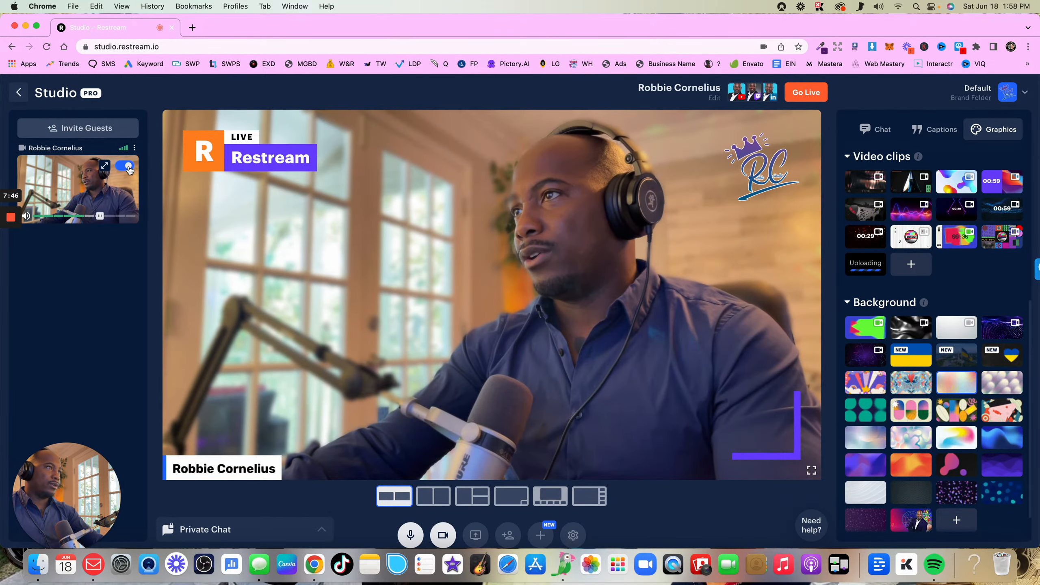
Apply the uploaded portrait background, viewing it with the camera off the stage before adding the camera back to the stream
{"action": "scroll", "coordinate": [921, 349], "scroll_direction": "up", "scroll_amount": 7}
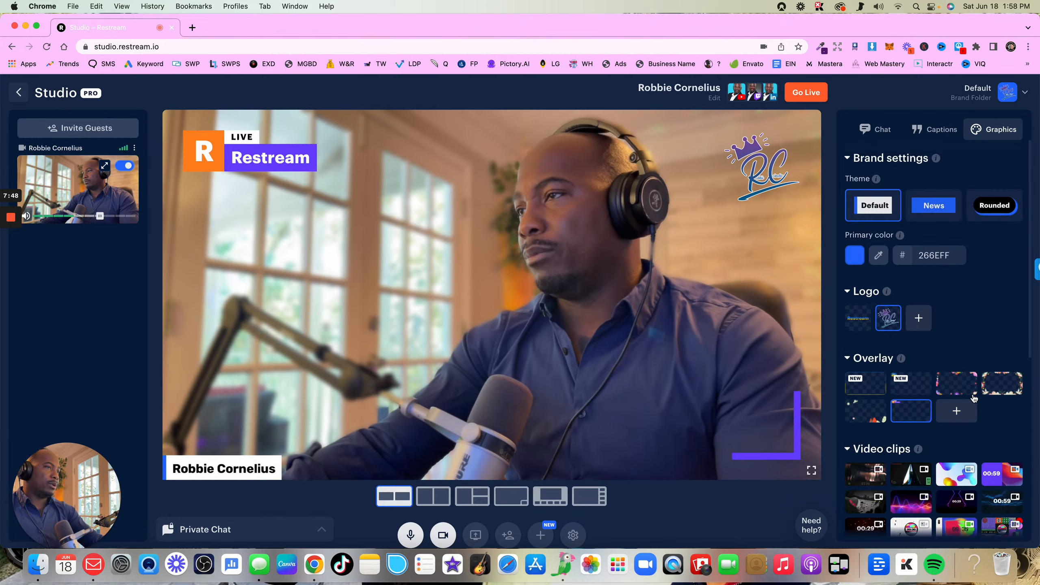
{"action": "scroll", "coordinate": [968, 419], "scroll_direction": "down", "scroll_amount": 6}
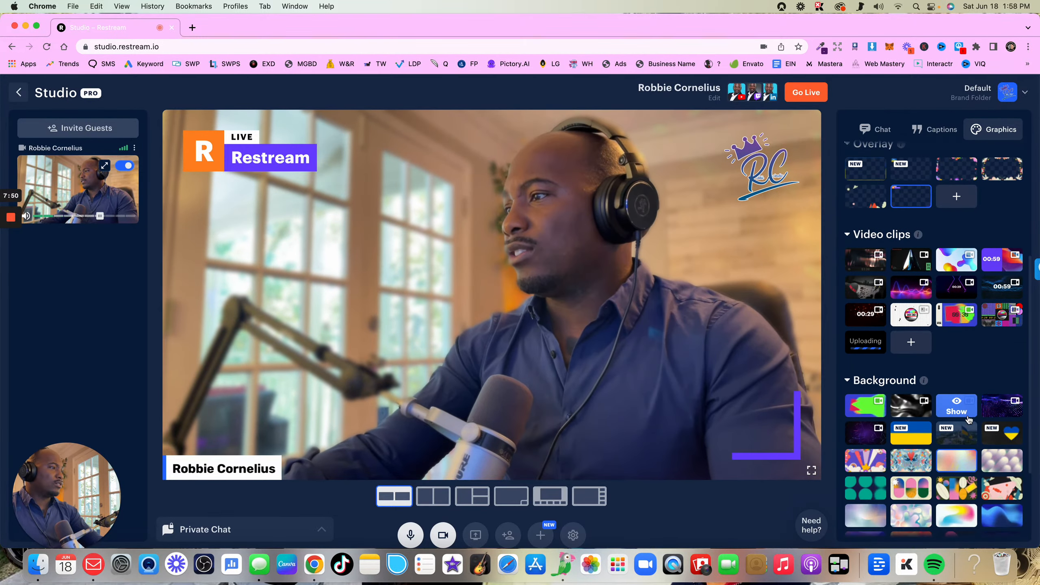
{"action": "scroll", "coordinate": [968, 419], "scroll_direction": "down", "scroll_amount": 2}
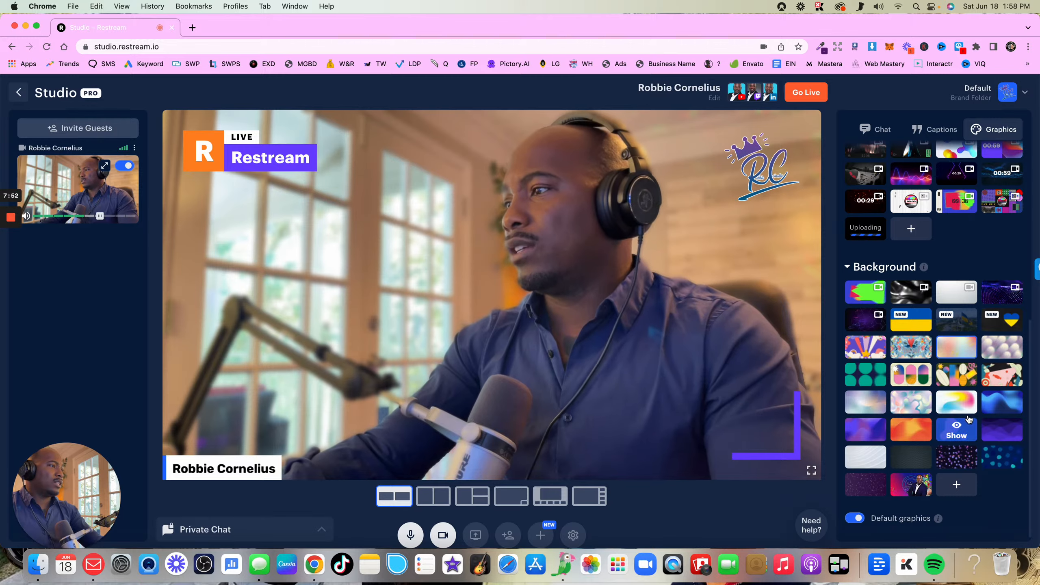
{"action": "mouse_move", "coordinate": [920, 488]}
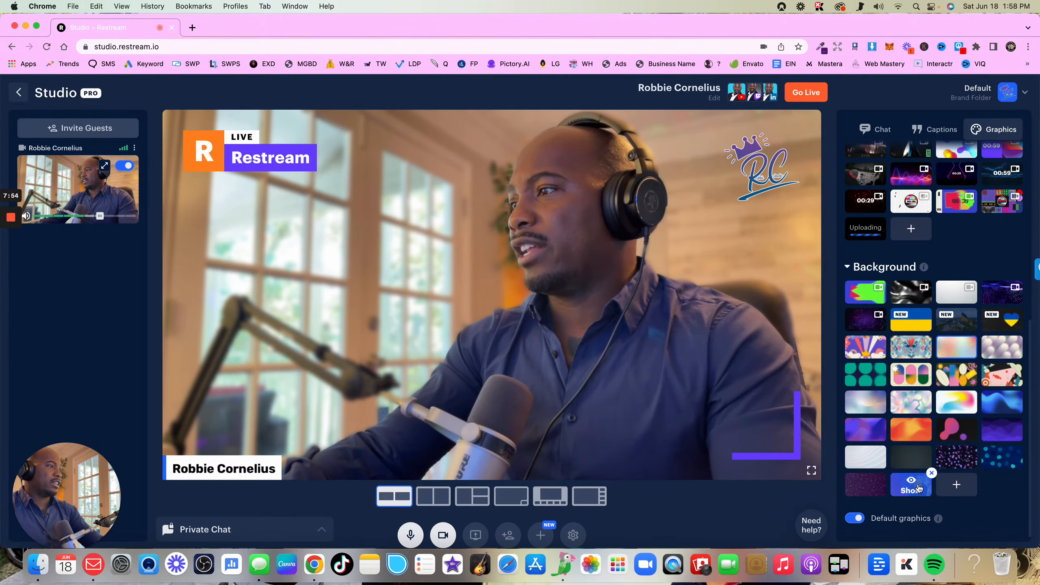
{"action": "left_click", "coordinate": [122, 167]}
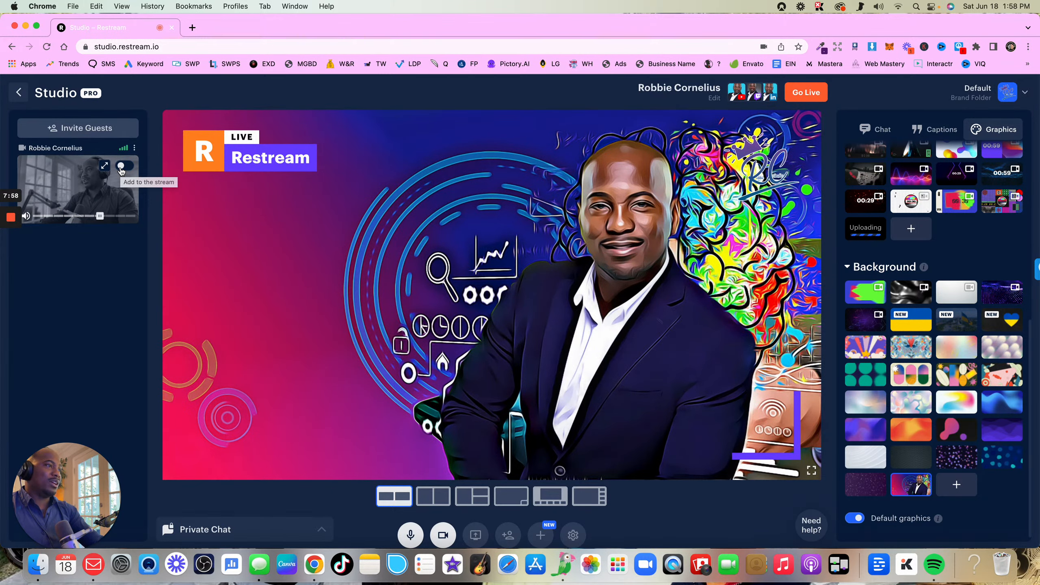
{"action": "left_click", "coordinate": [121, 167]}
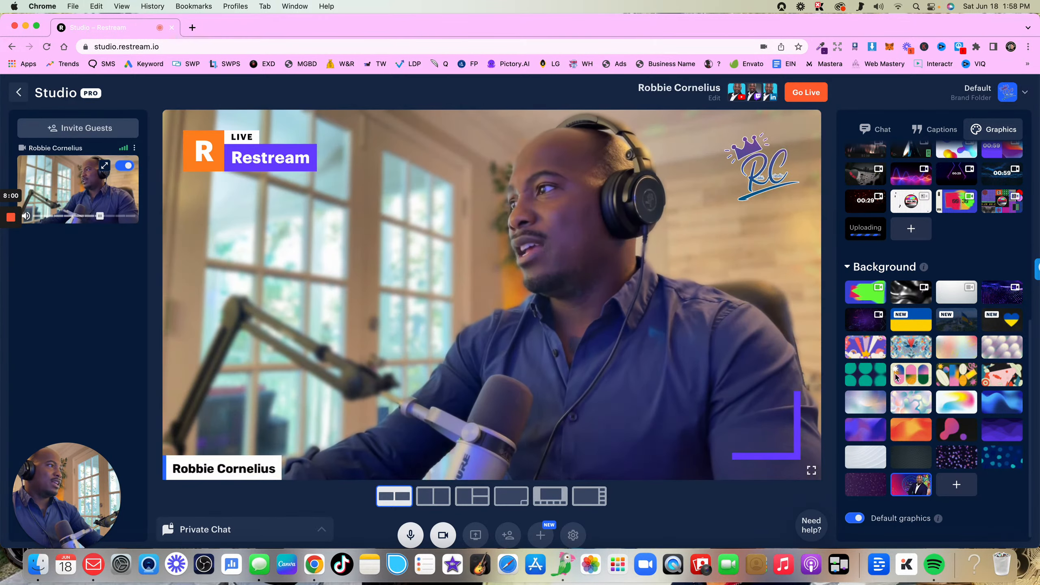
Open the stream destinations and look through the platforms offered for adding a new destination
{"action": "mouse_move", "coordinate": [916, 375]}
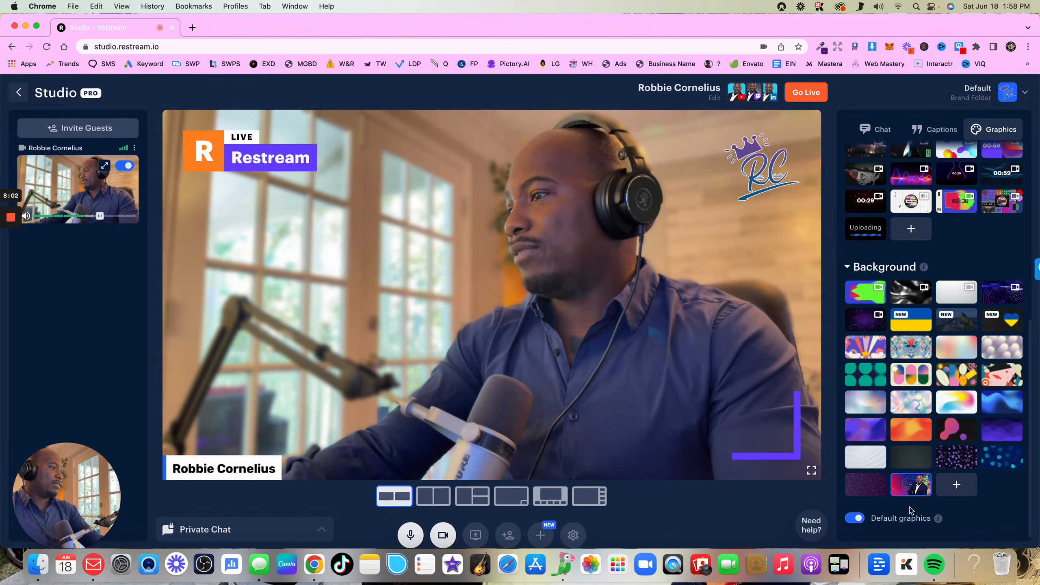
{"action": "scroll", "coordinate": [930, 397], "scroll_direction": "up", "scroll_amount": 10}
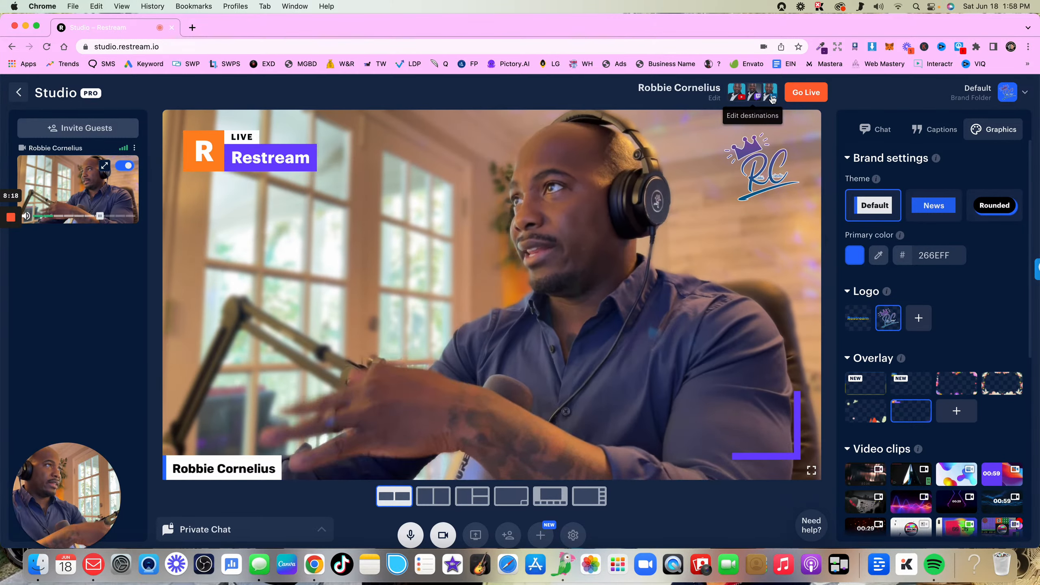
{"action": "scroll", "coordinate": [924, 343], "scroll_direction": "down", "scroll_amount": 10}
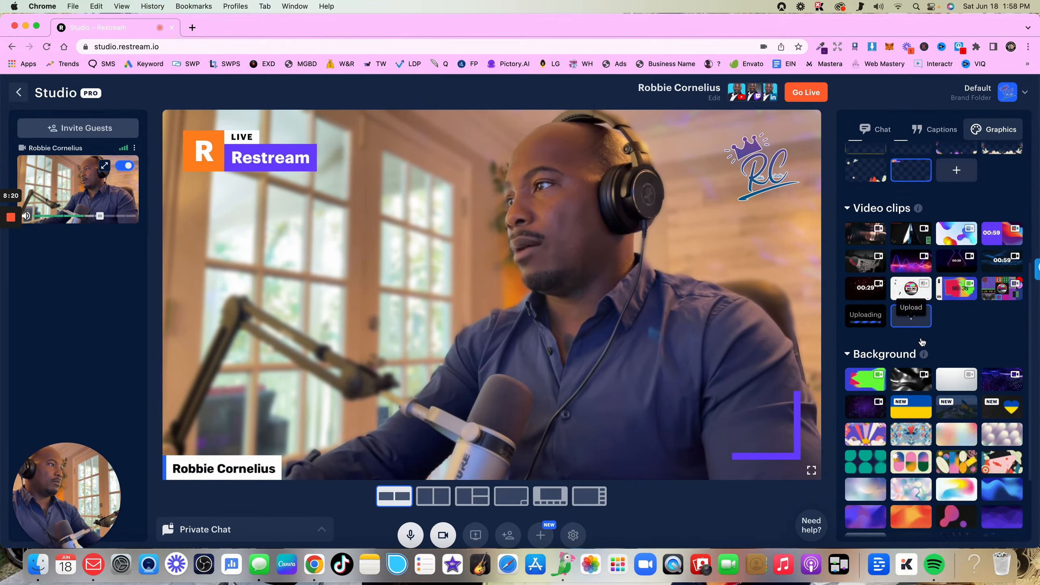
{"action": "scroll", "coordinate": [925, 343], "scroll_direction": "up", "scroll_amount": 10}
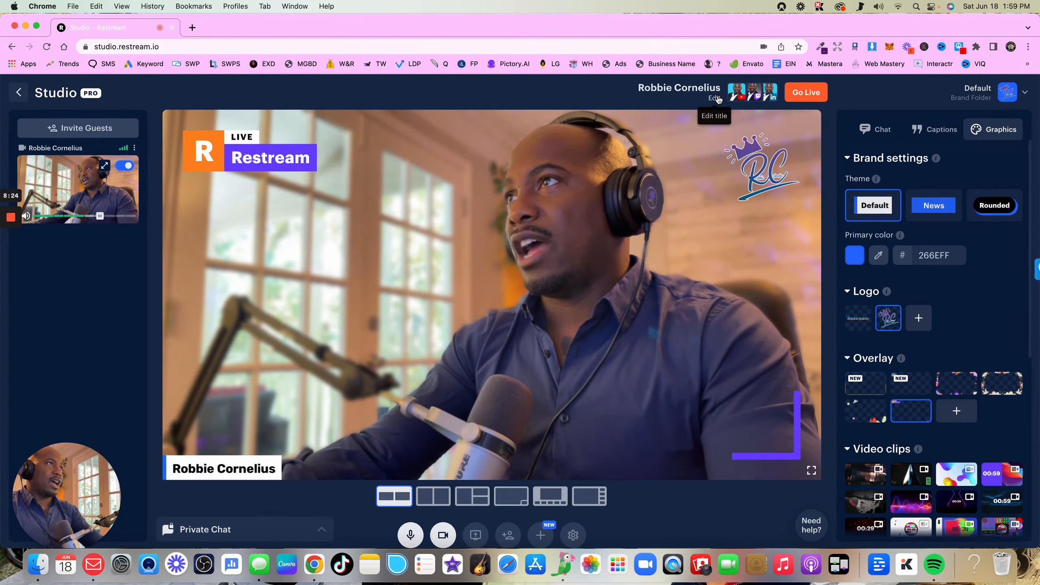
{"action": "left_click", "coordinate": [756, 95]}
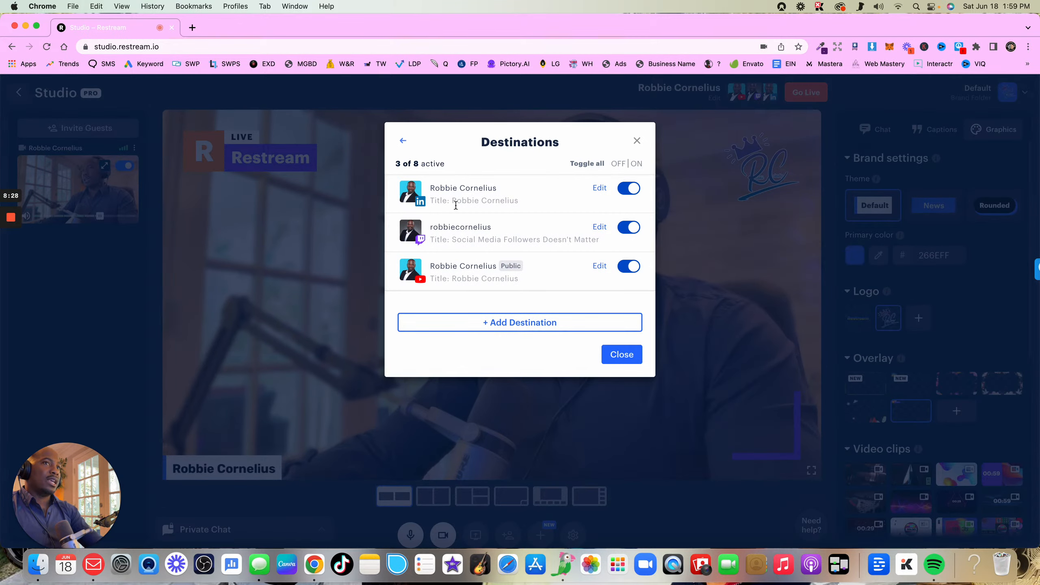
{"action": "left_click", "coordinate": [526, 324]}
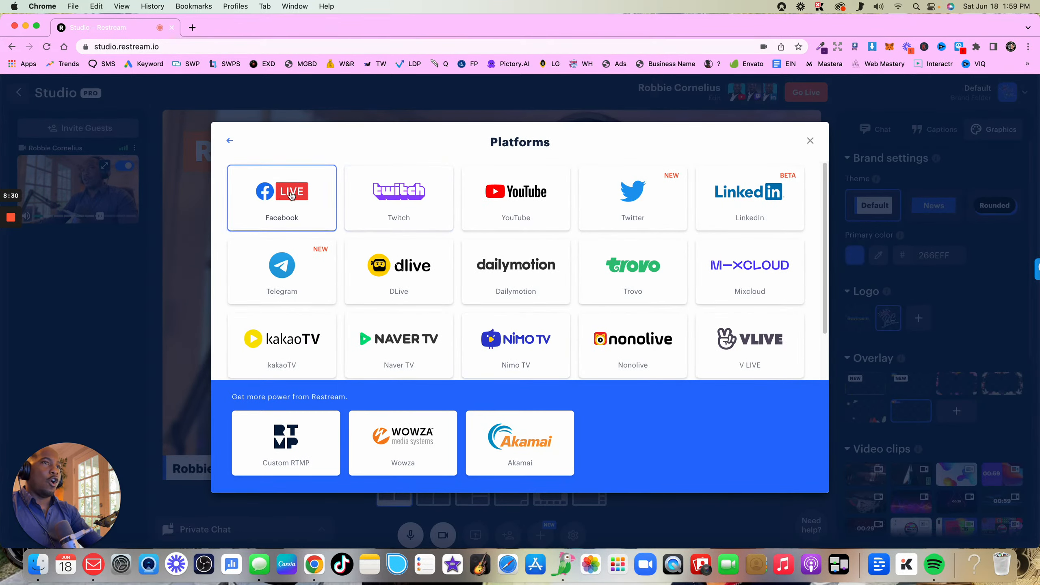
{"action": "scroll", "coordinate": [674, 240], "scroll_direction": "down", "scroll_amount": 5}
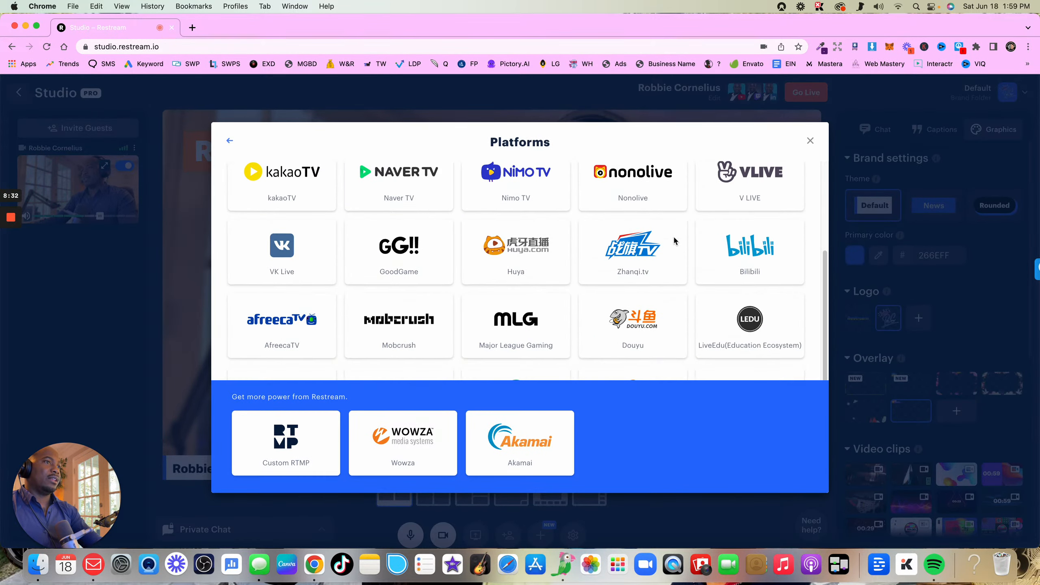
{"action": "scroll", "coordinate": [674, 241], "scroll_direction": "down", "scroll_amount": 3}
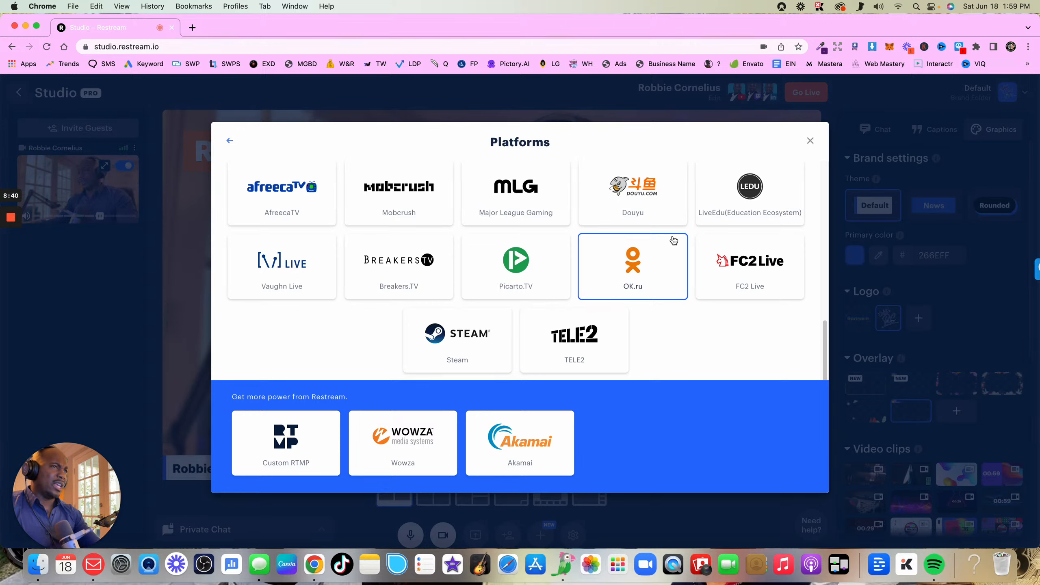
{"action": "scroll", "coordinate": [671, 242], "scroll_direction": "up", "scroll_amount": 5}
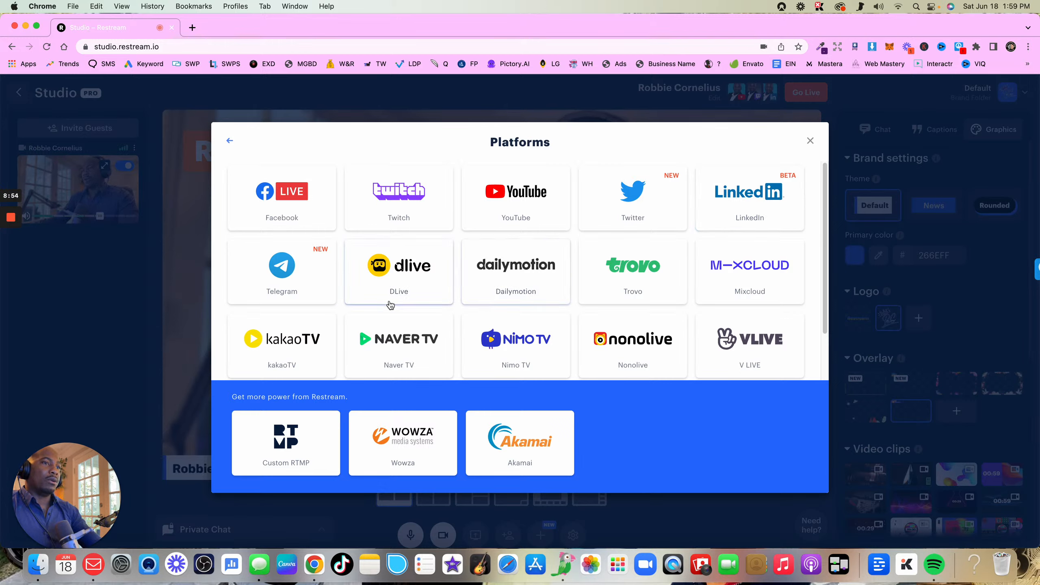
View the Steam channel setup form, and close the platform list without adding a channel
{"action": "scroll", "coordinate": [391, 305], "scroll_direction": "down", "scroll_amount": 5}
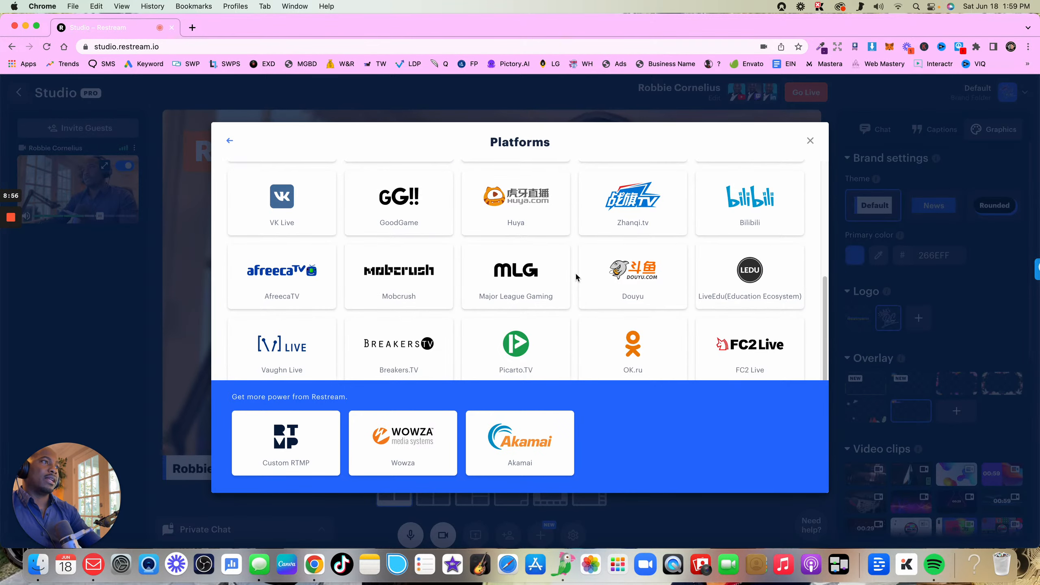
{"action": "scroll", "coordinate": [576, 278], "scroll_direction": "down", "scroll_amount": 2}
{"action": "scroll", "coordinate": [512, 314], "scroll_direction": "down", "scroll_amount": 1}
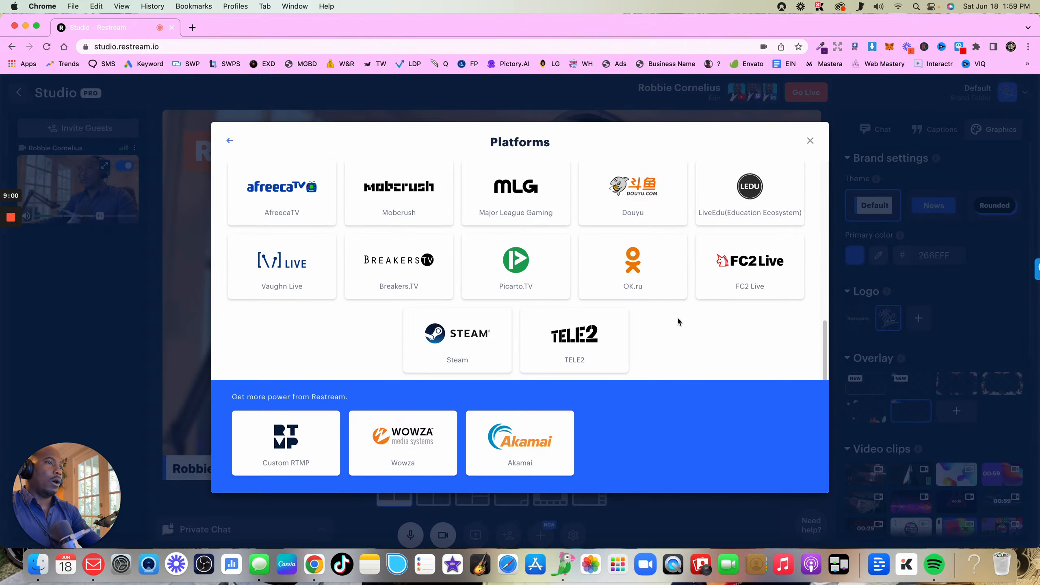
{"action": "left_click", "coordinate": [487, 339]}
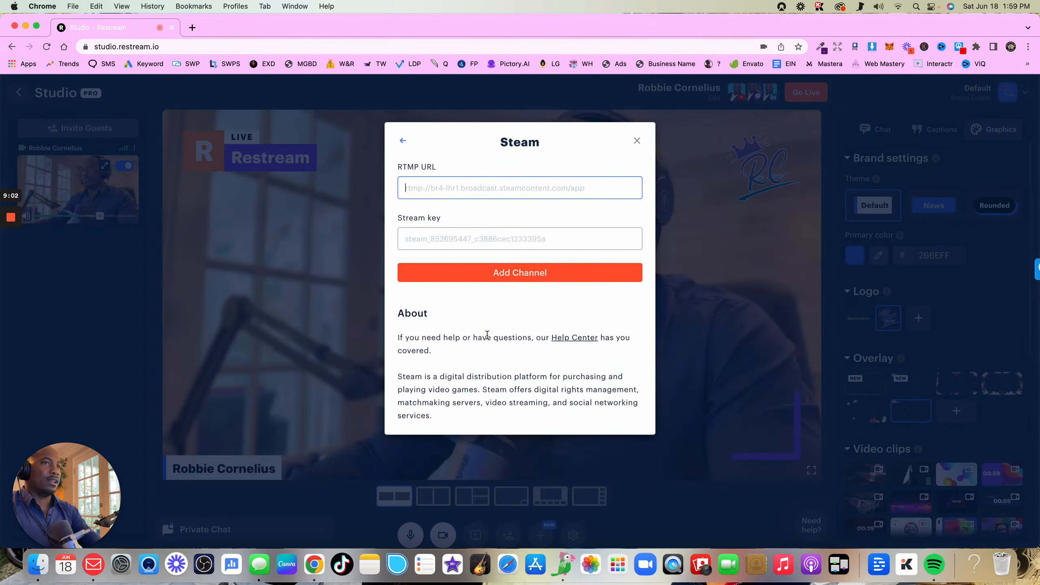
{"action": "left_click", "coordinate": [403, 141]}
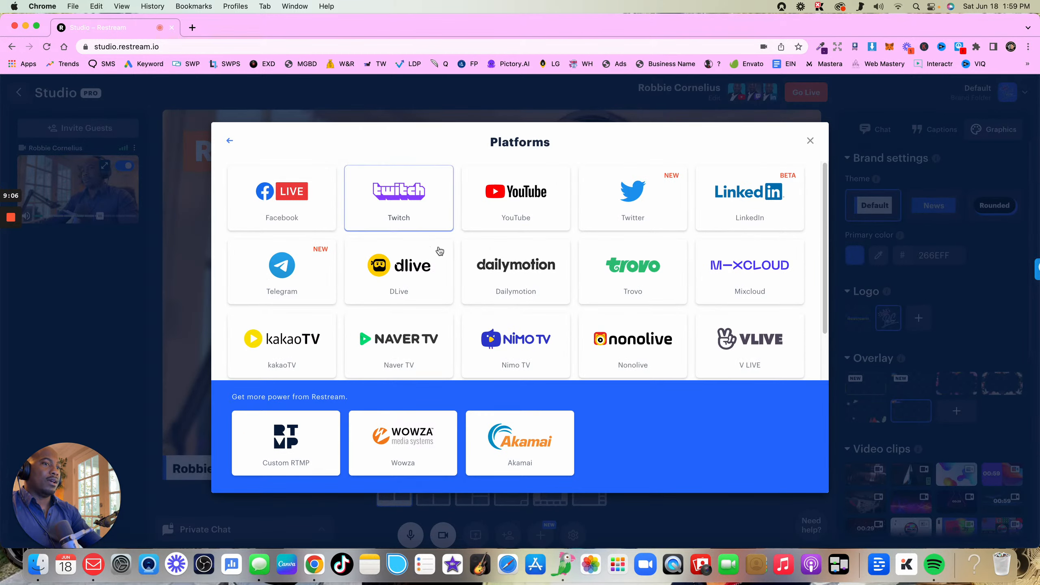
{"action": "left_click", "coordinate": [915, 294]}
{"action": "scroll", "coordinate": [961, 395], "scroll_direction": "down", "scroll_amount": 6}
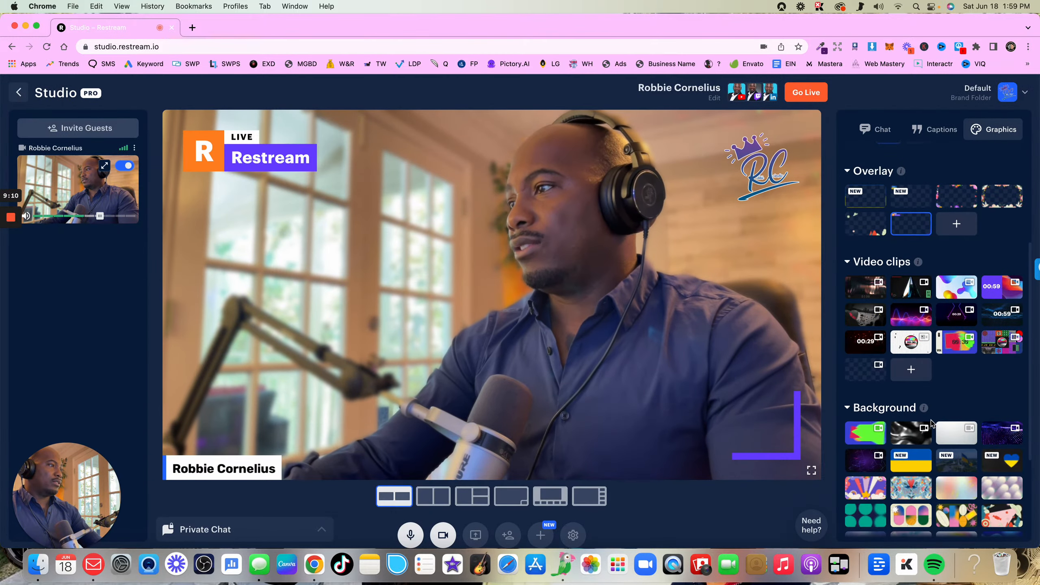
Preview the uploaded podcast intro video clip on the stage and hide it to return to the camera
{"action": "mouse_move", "coordinate": [868, 340]}
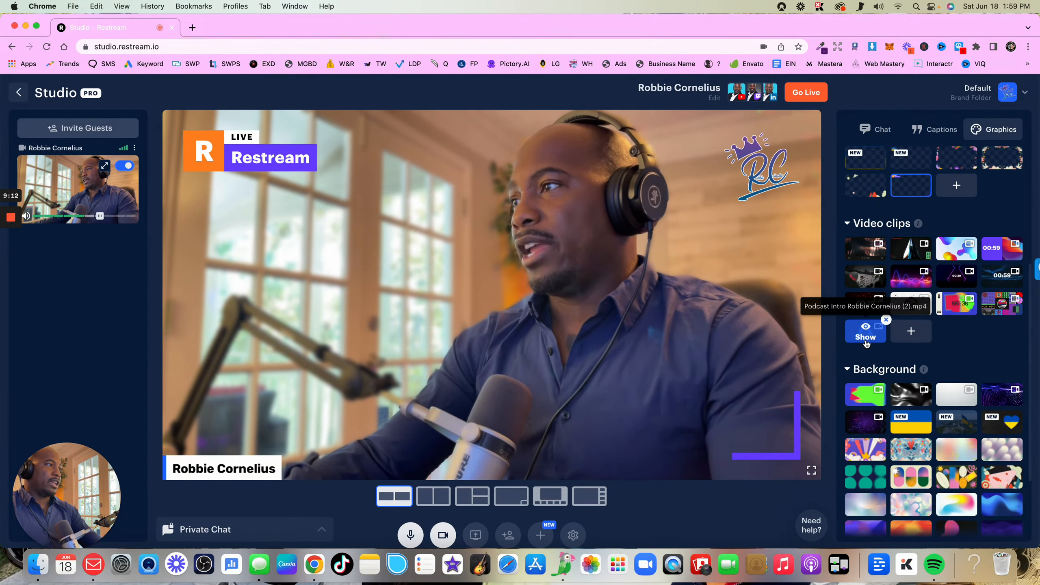
{"action": "left_click", "coordinate": [865, 336]}
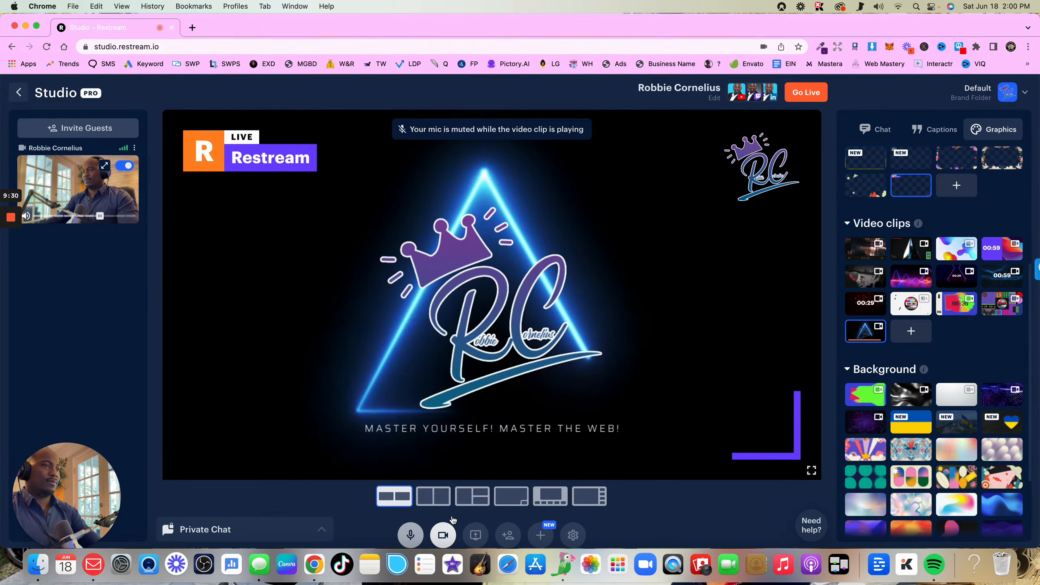
{"action": "left_click", "coordinate": [860, 331]}
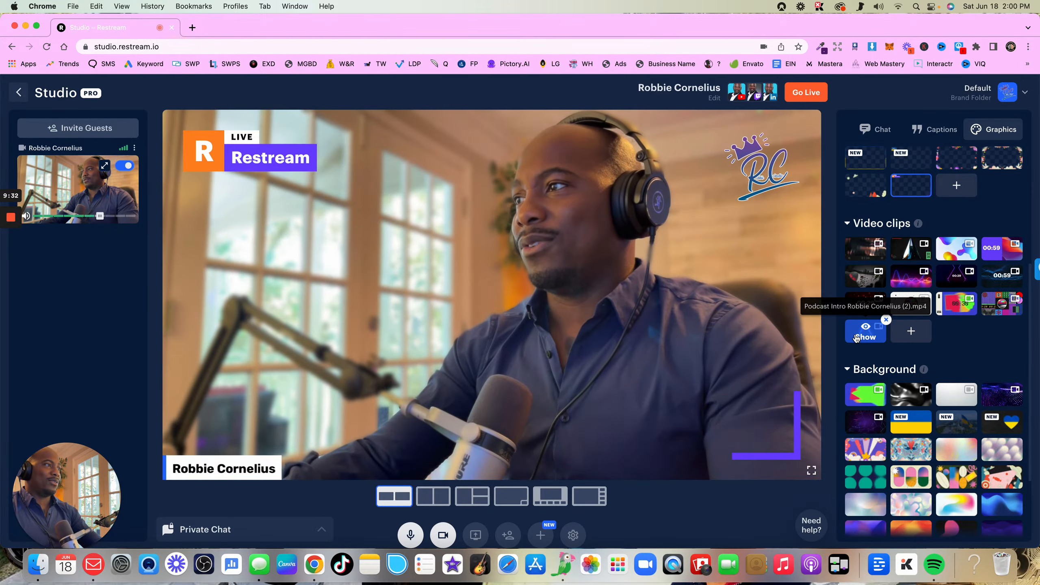
{"action": "left_click", "coordinate": [856, 337]}
{"action": "left_click", "coordinate": [855, 334]}
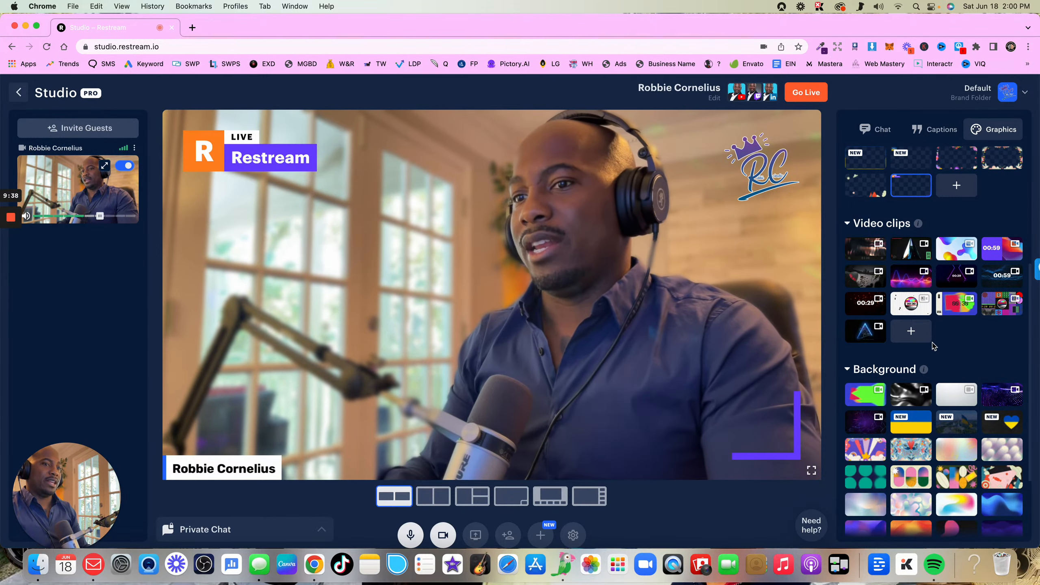
{"action": "mouse_move", "coordinate": [874, 333]}
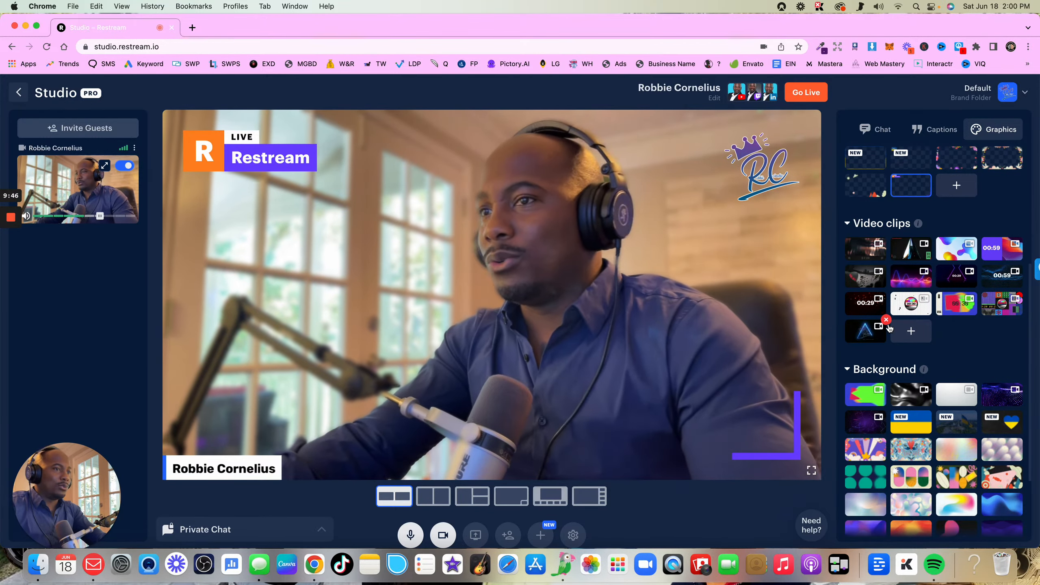
View the virtual background options in the studio settings, and close the settings without changing anything
{"action": "scroll", "coordinate": [958, 287], "scroll_direction": "down", "scroll_amount": 3}
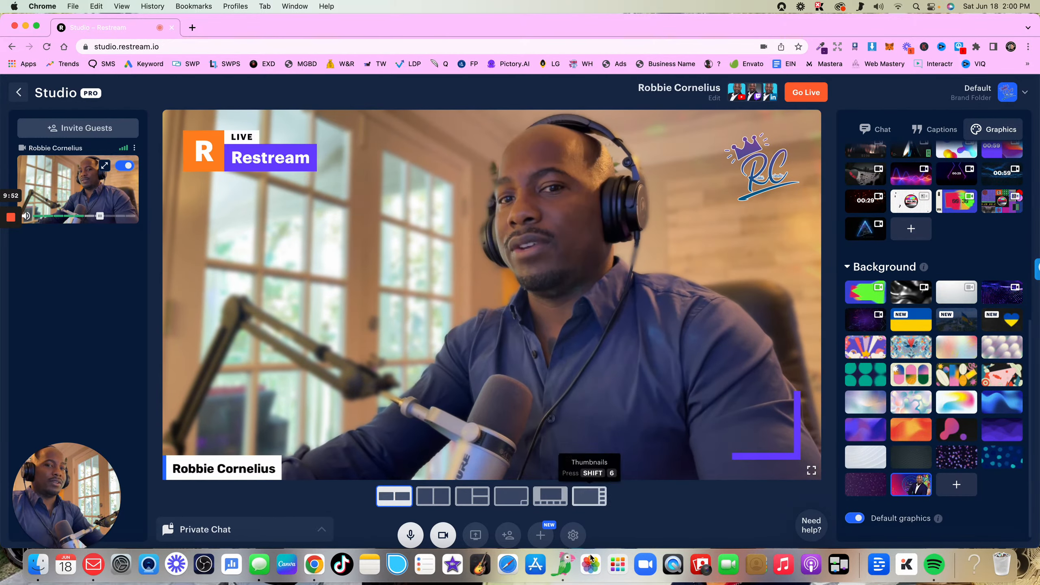
{"action": "left_click", "coordinate": [574, 535]}
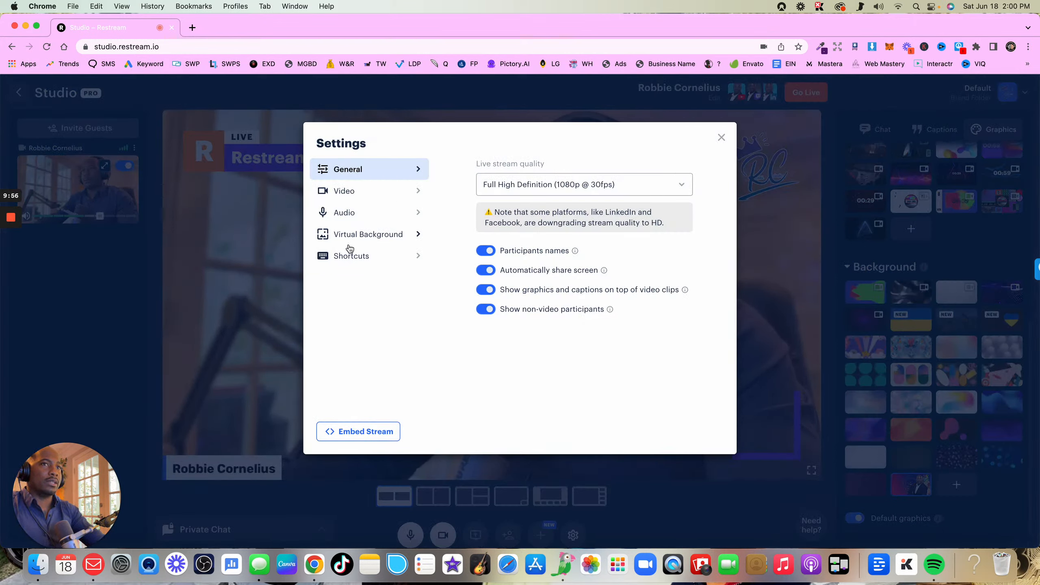
{"action": "left_click", "coordinate": [375, 233]}
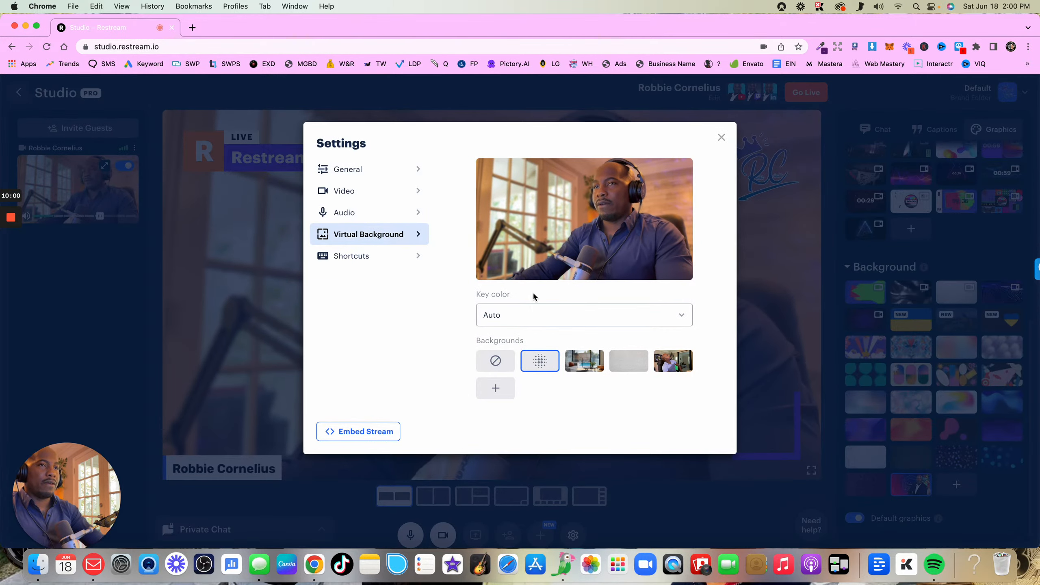
{"action": "left_click", "coordinate": [822, 221]}
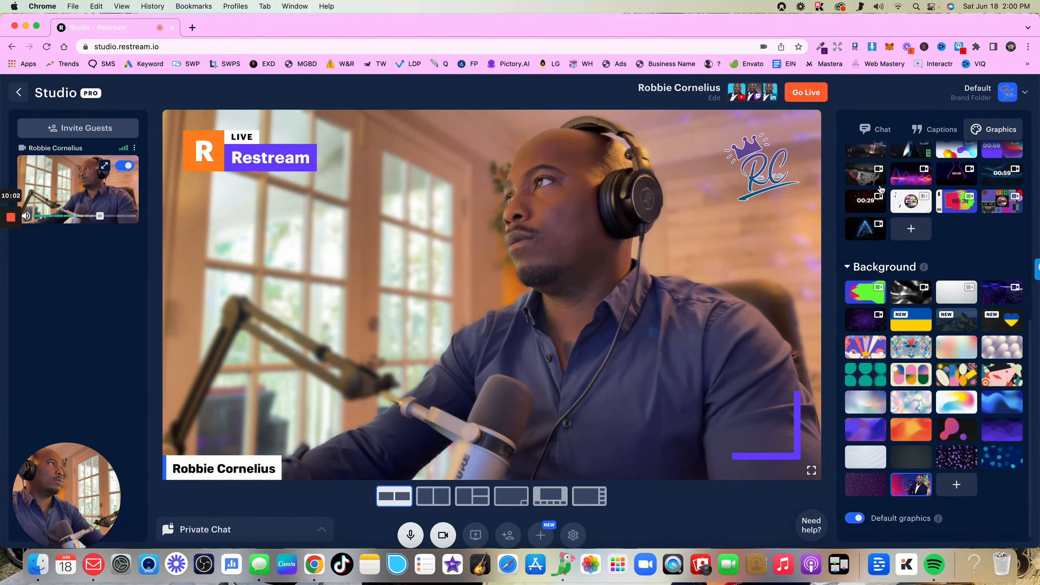
Check the brand folder choices without switching brand, and leave the studio for the home page
{"action": "left_click", "coordinate": [1024, 94]}
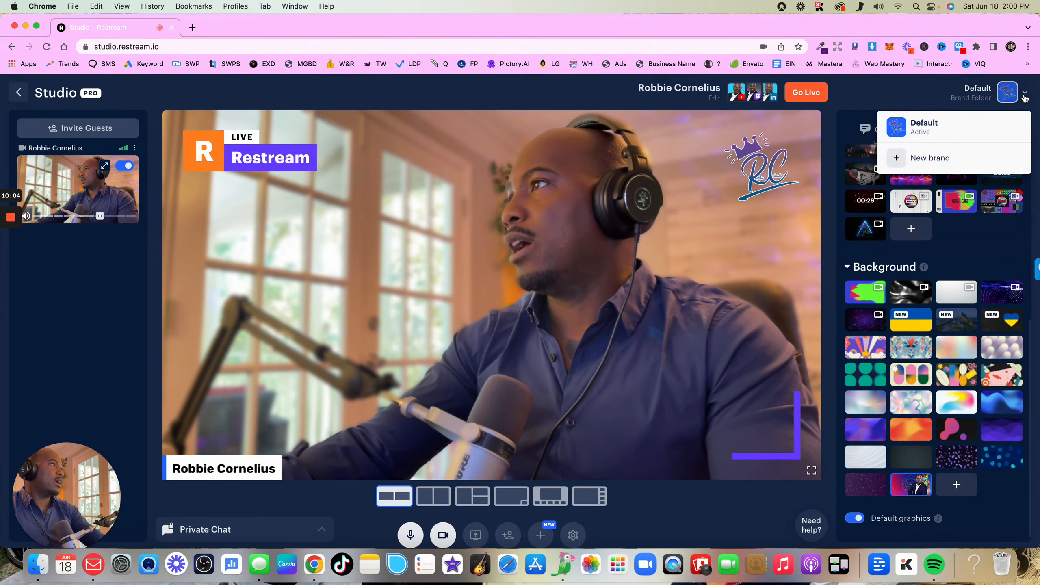
{"action": "left_click", "coordinate": [898, 96]}
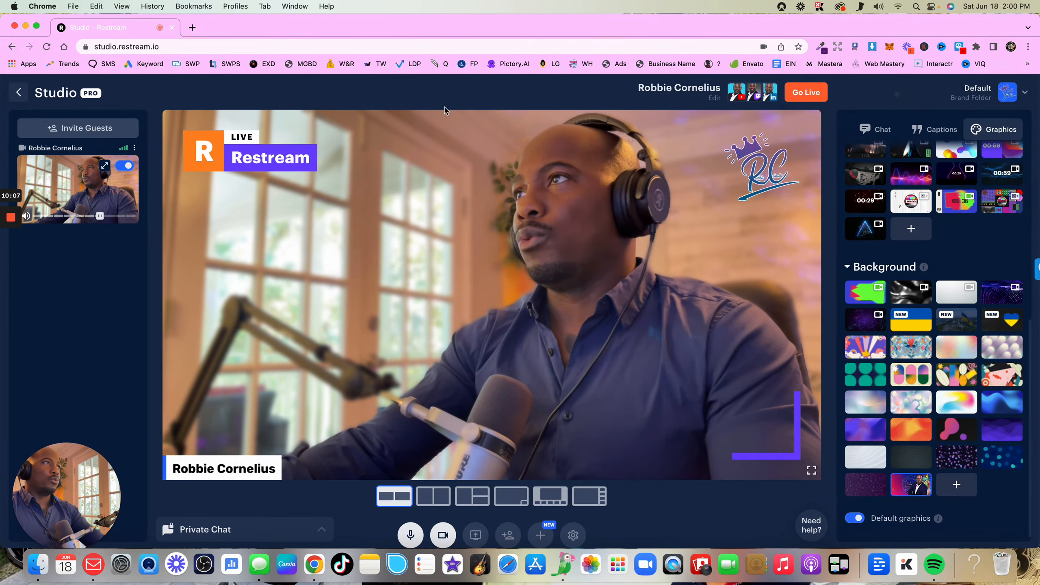
{"action": "left_click", "coordinate": [16, 94]}
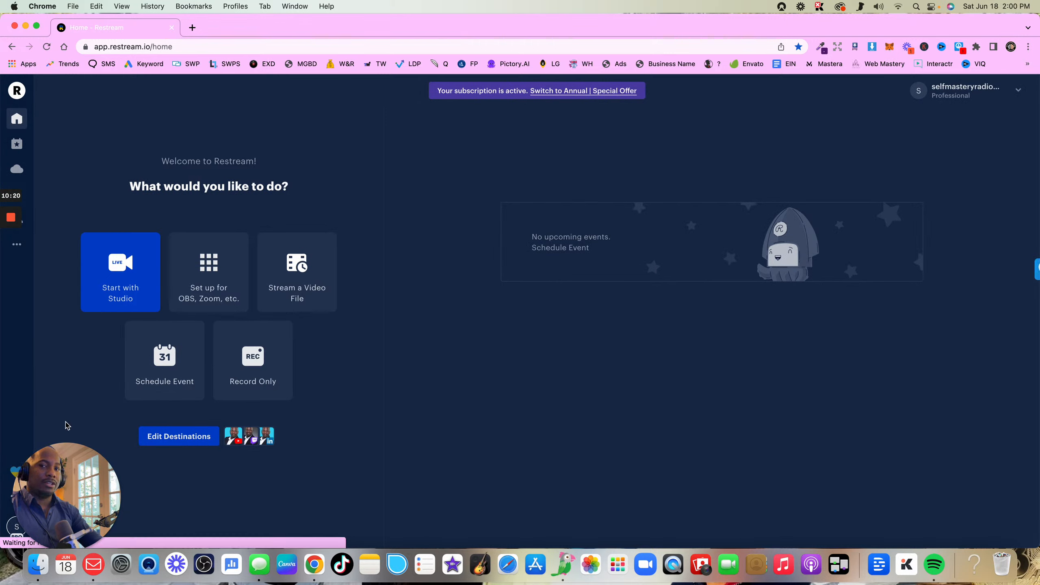
{"action": "left_click", "coordinate": [93, 478]}
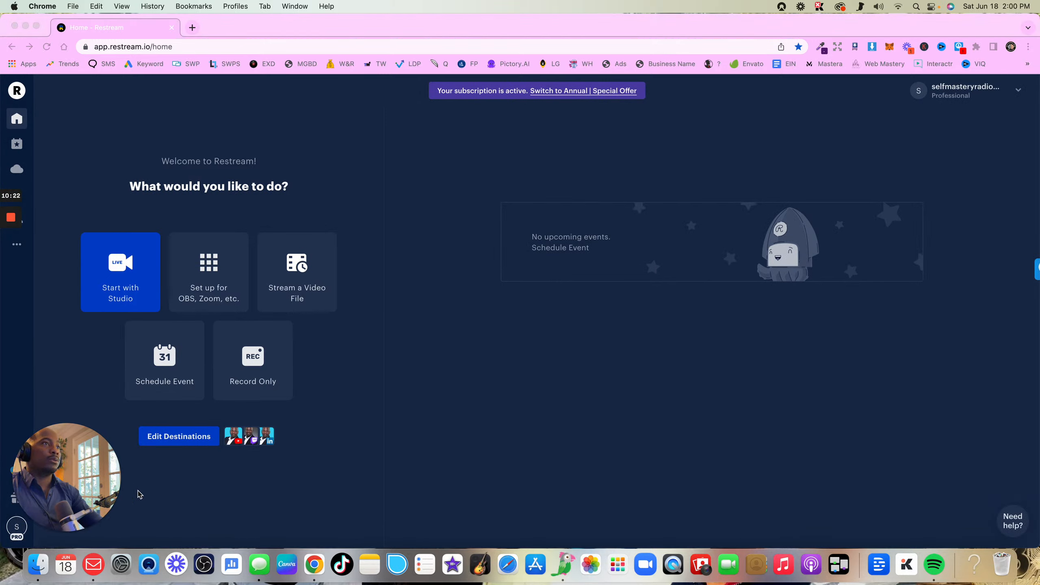
{"action": "mouse_move", "coordinate": [85, 530]}
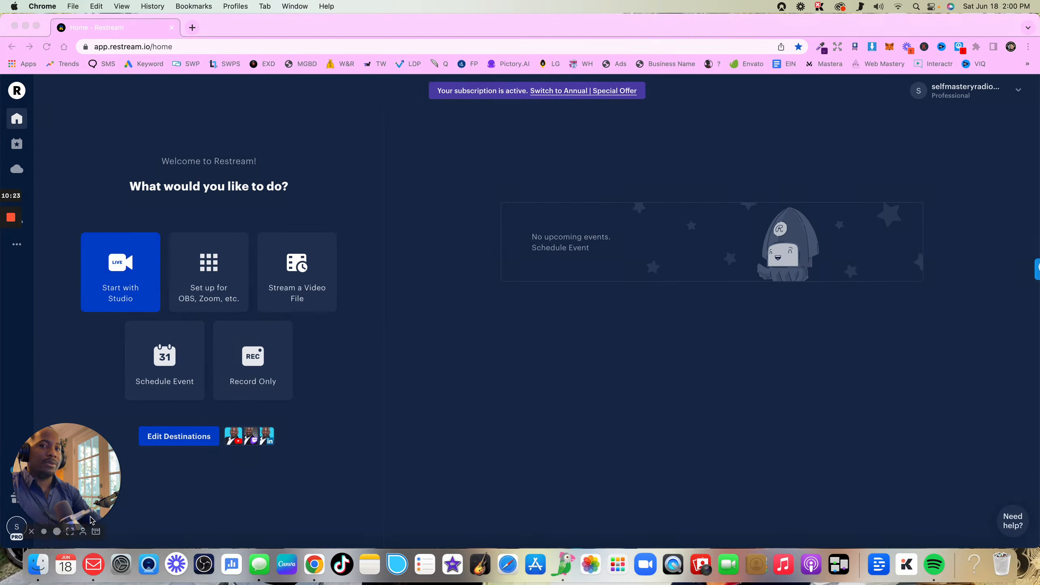
{"action": "left_click", "coordinate": [70, 531]}
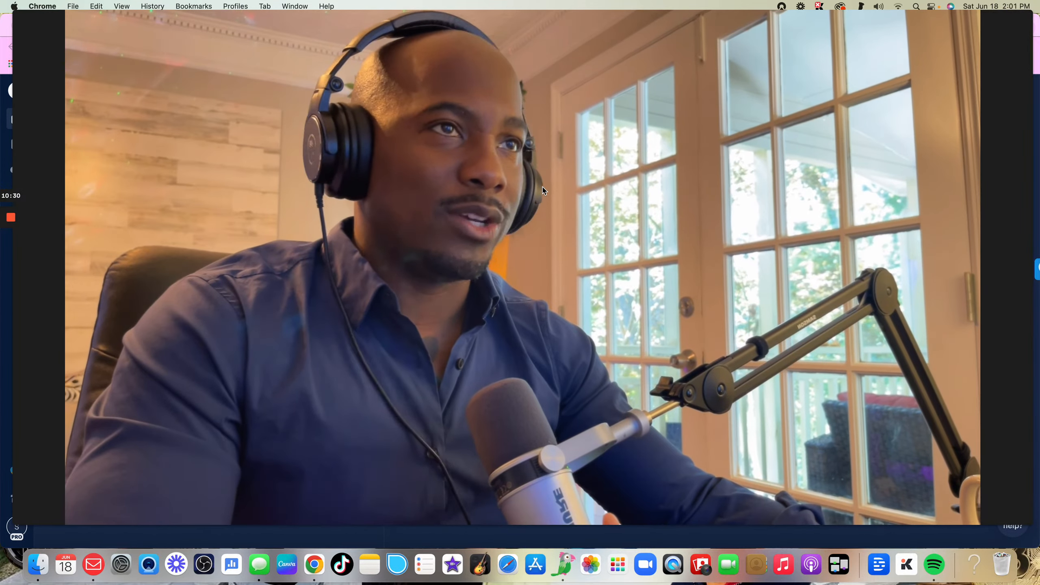
{"action": "left_click", "coordinate": [543, 188]}
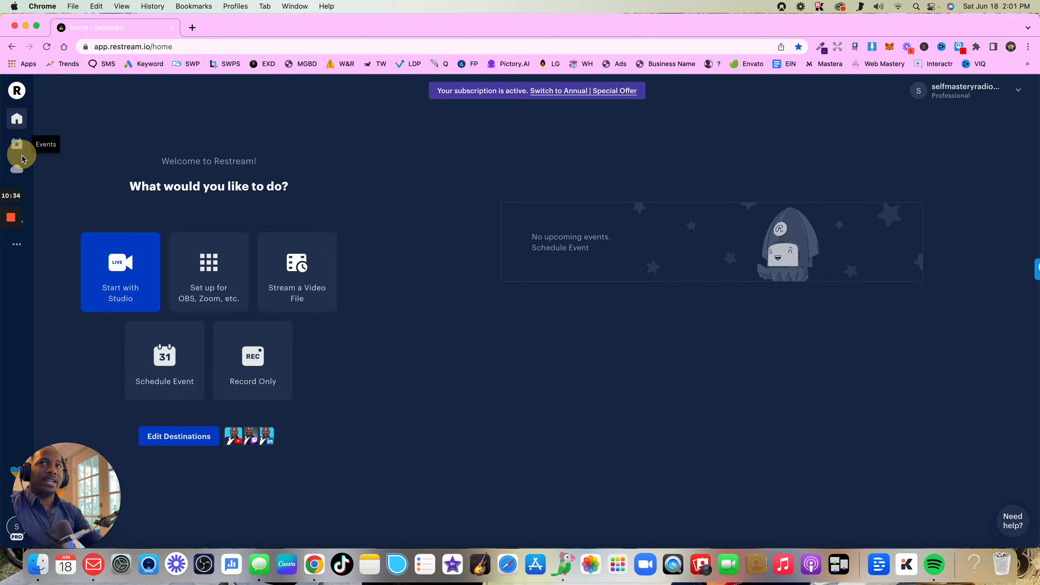
From the recordings in Video Storage, start scheduling a stream of the Jun 17, 2022, 12:03:39 pm recording
{"action": "left_click", "coordinate": [22, 173]}
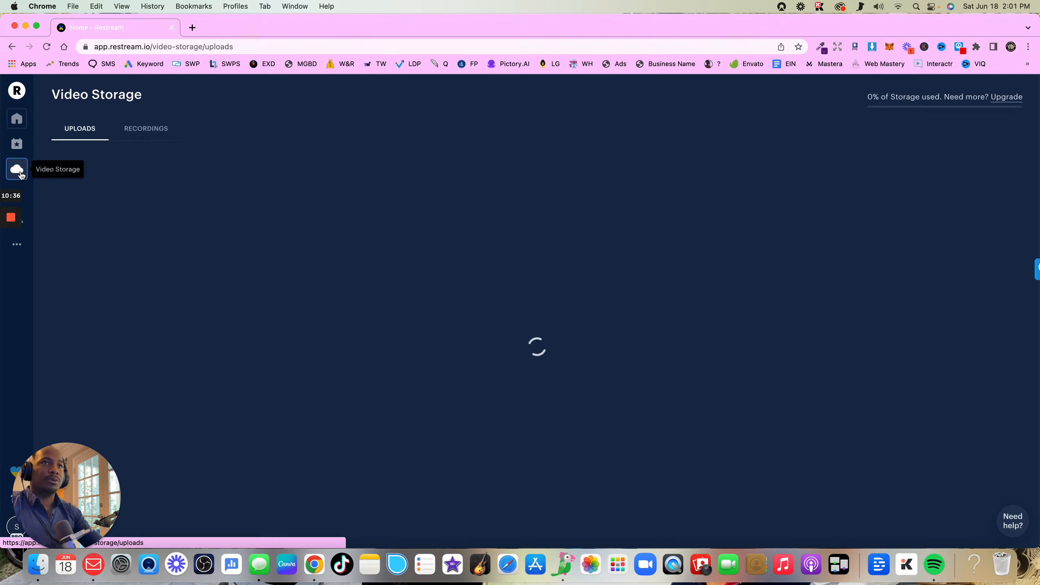
{"action": "left_click", "coordinate": [168, 135]}
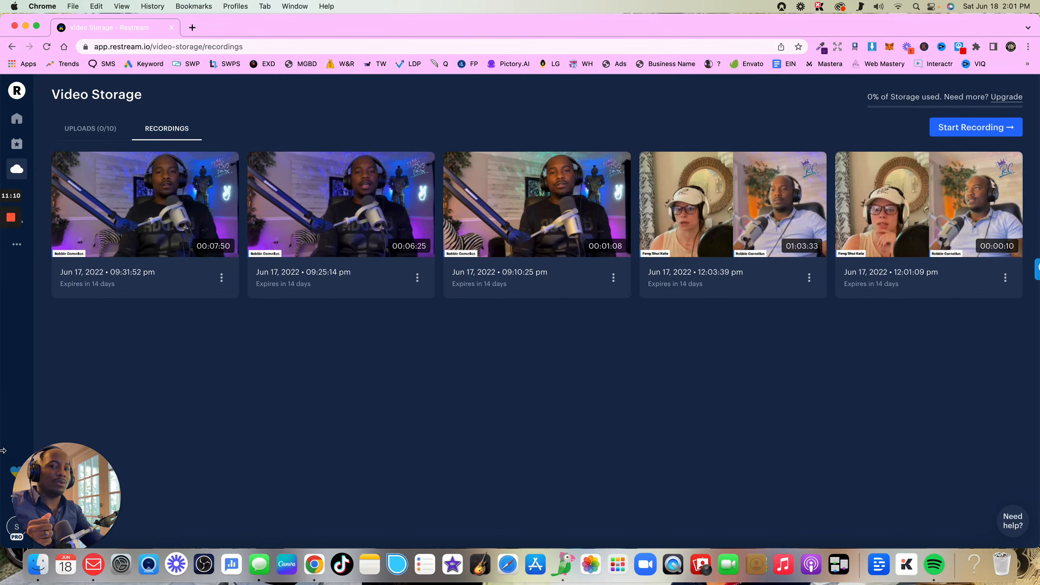
{"action": "left_click_drag", "start_coordinate": [90, 511], "coordinate": [258, 130]}
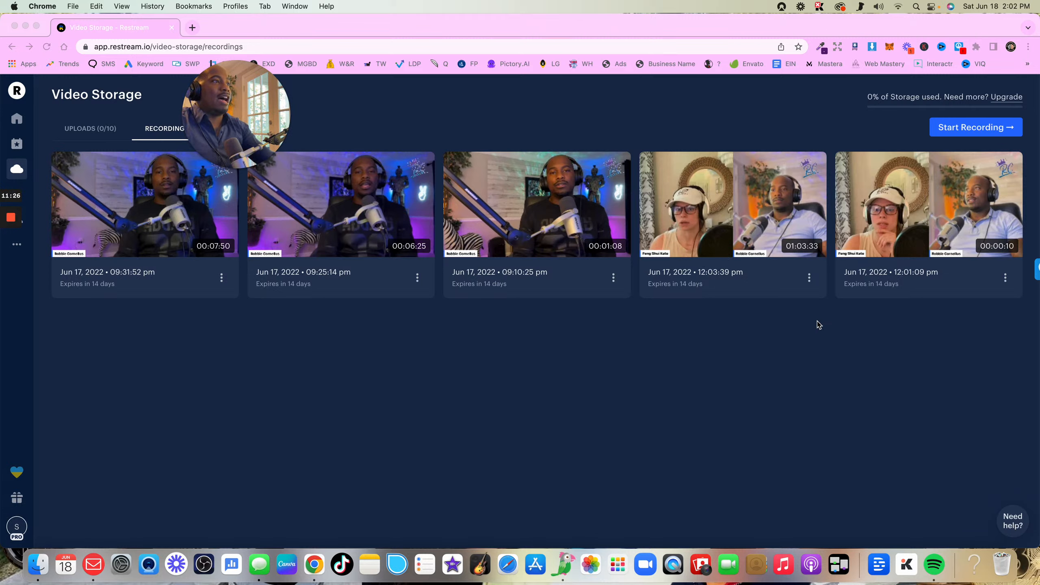
{"action": "left_click", "coordinate": [809, 279]}
{"action": "left_click", "coordinate": [810, 278]}
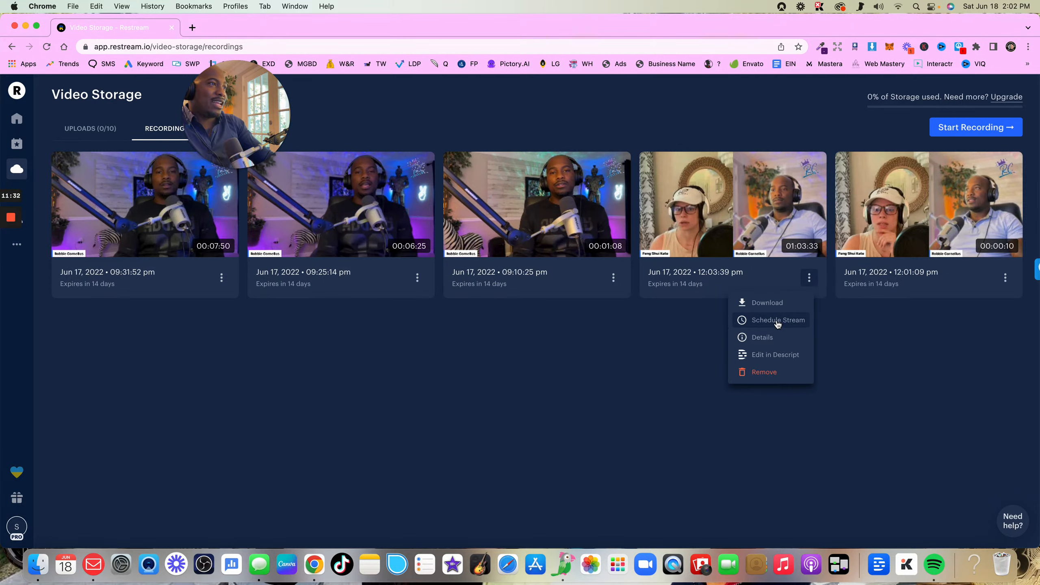
{"action": "left_click", "coordinate": [762, 324]}
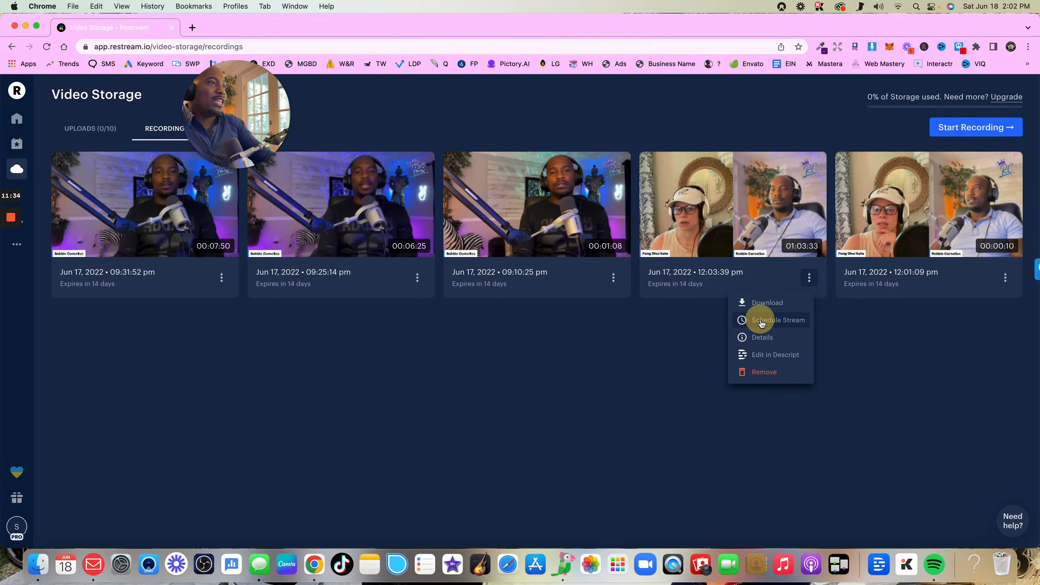
Set the scheduled event's title to "Title" and start filling in its description
{"action": "left_click", "coordinate": [467, 250]}
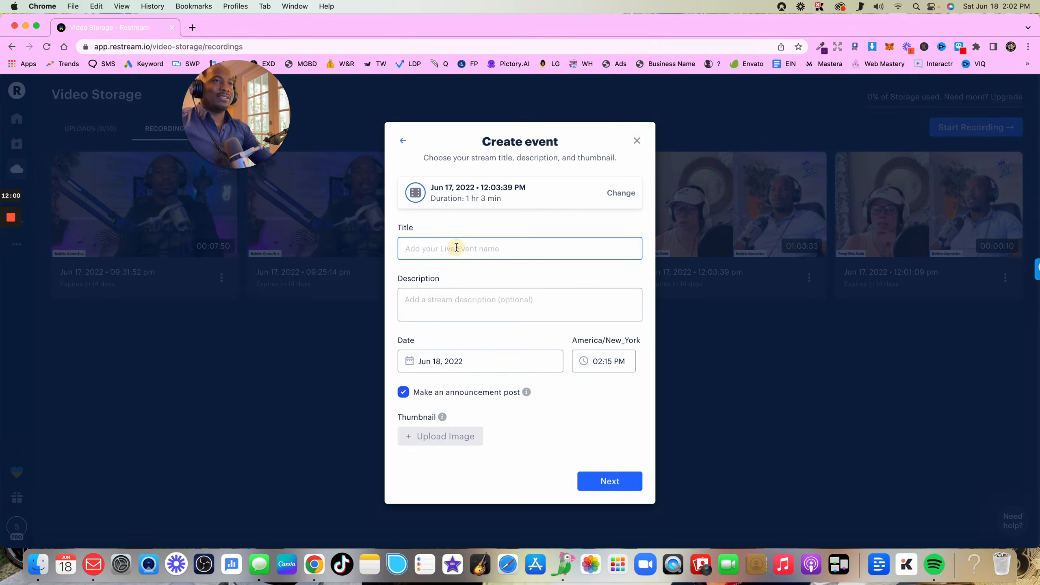
{"action": "type", "text": "Title"}
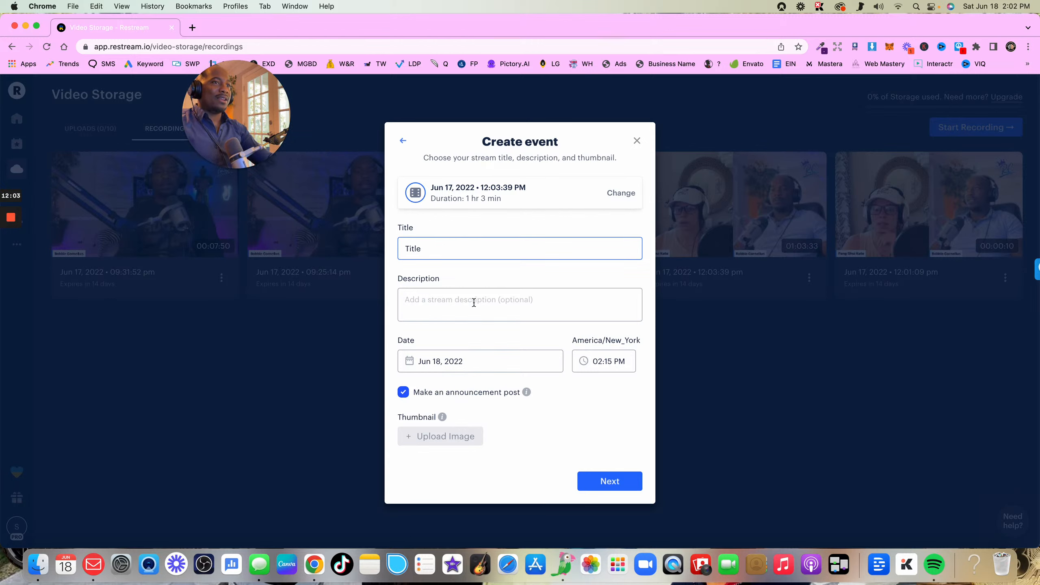
{"action": "left_click", "coordinate": [474, 302]}
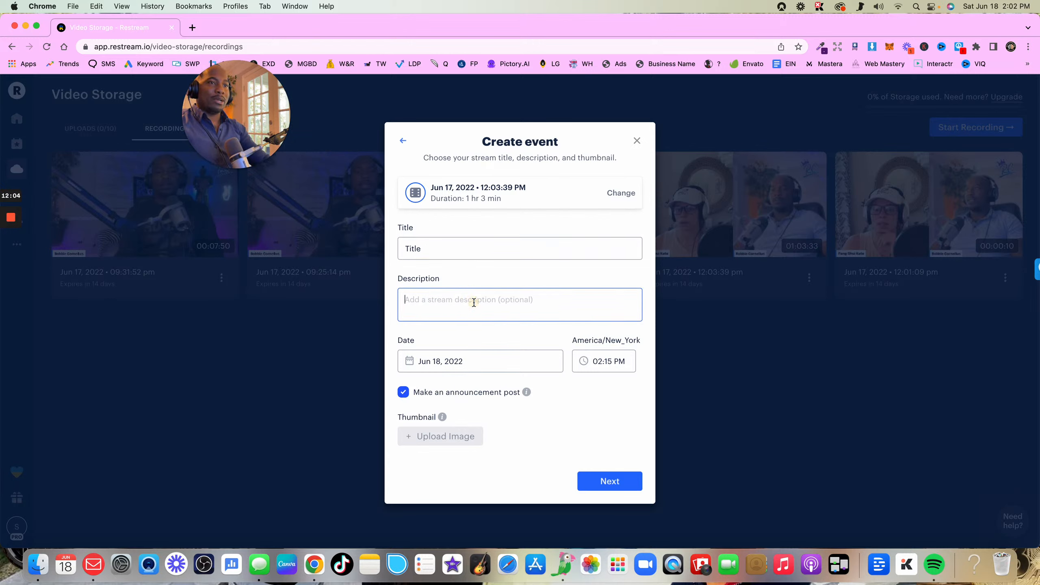
{"action": "type", "text": "b"}
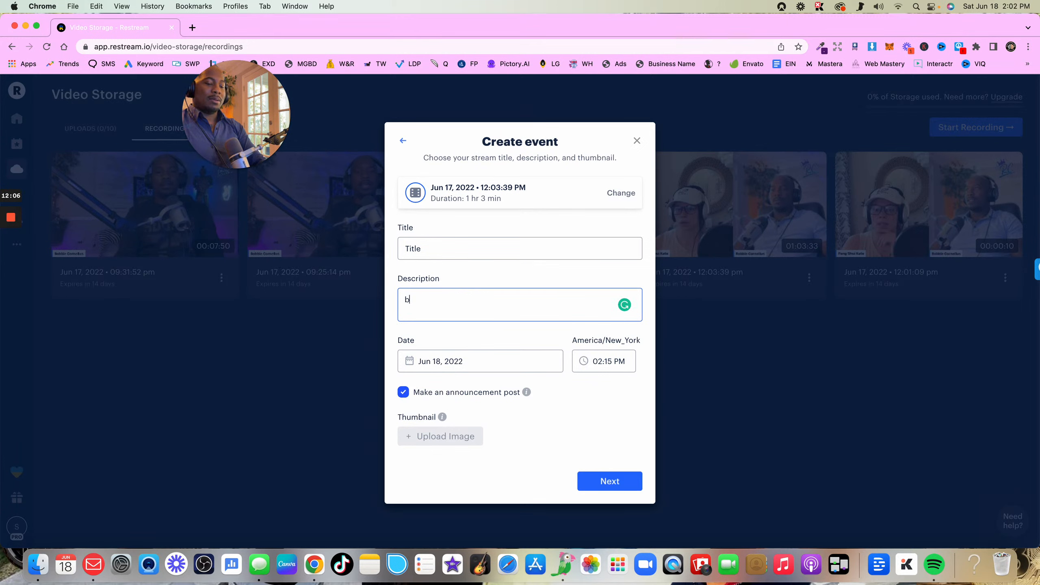